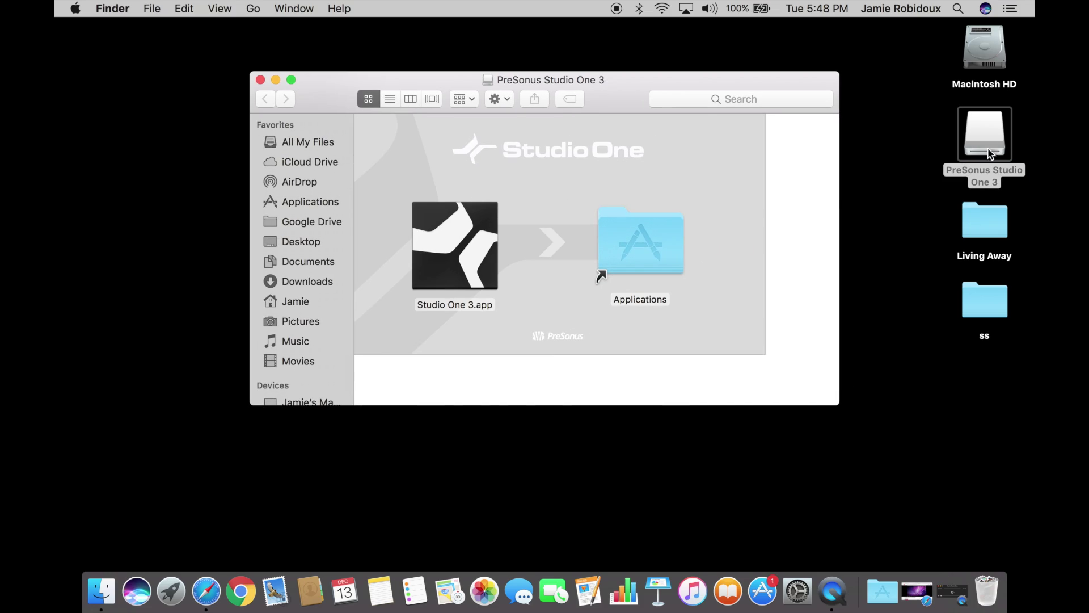
Step: Launch Studio One 3.app from the PreSonus Studio One 3 disk window
double_click(464, 226)
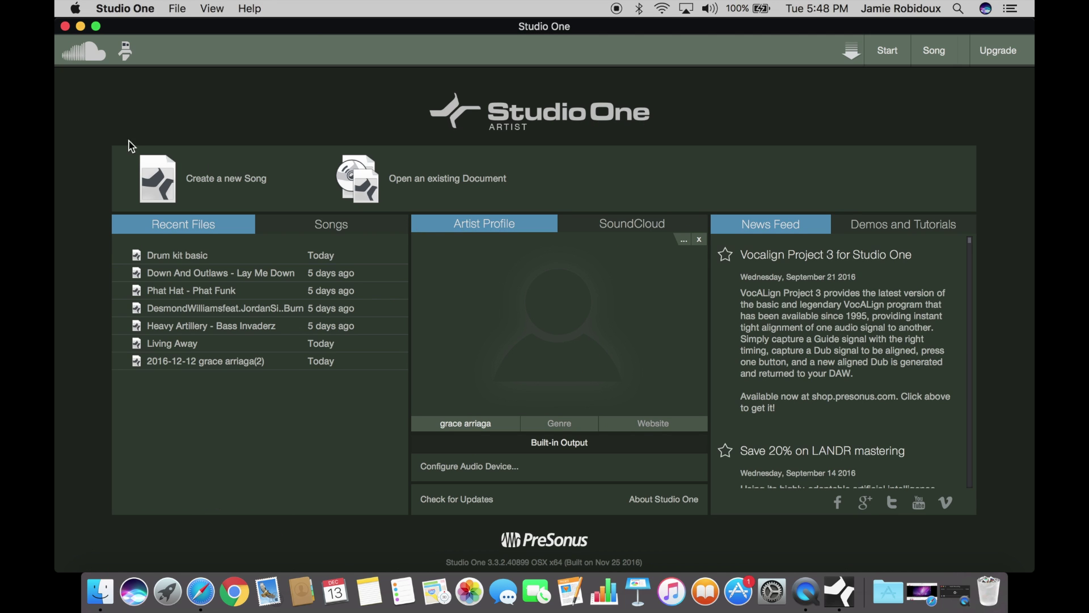
Step: Create a new Empty Song with the default 120 BPM, 4/4 settings
left_click(176, 13)
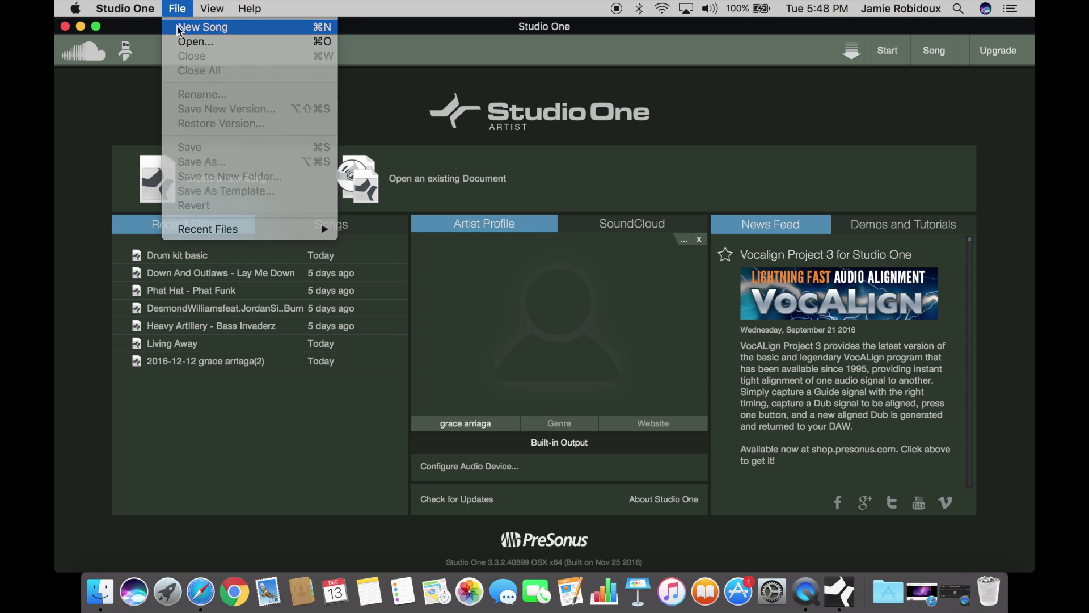
left_click(179, 31)
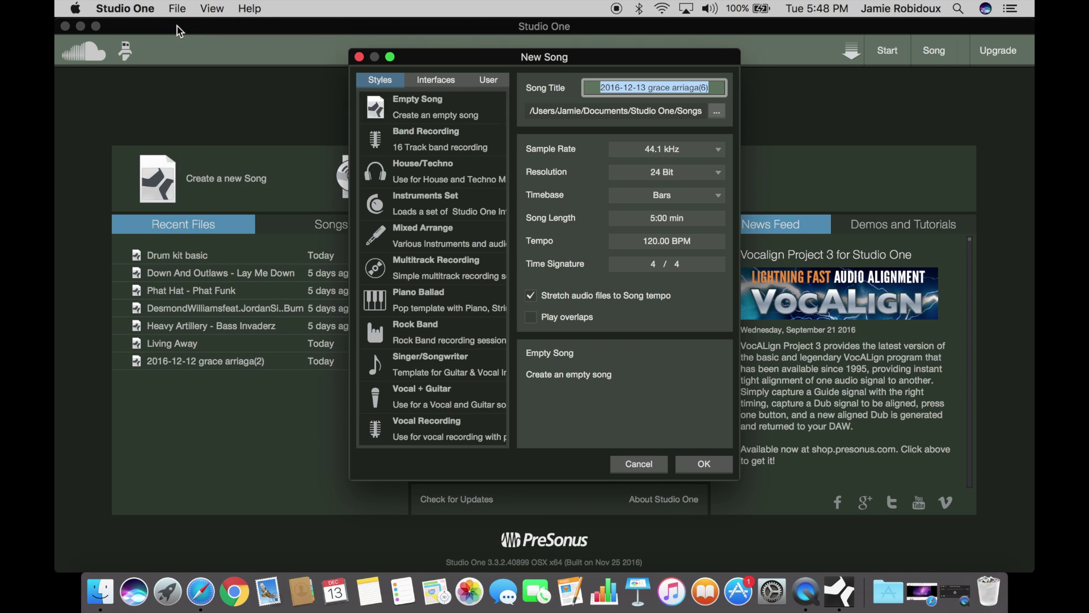
left_click(695, 462)
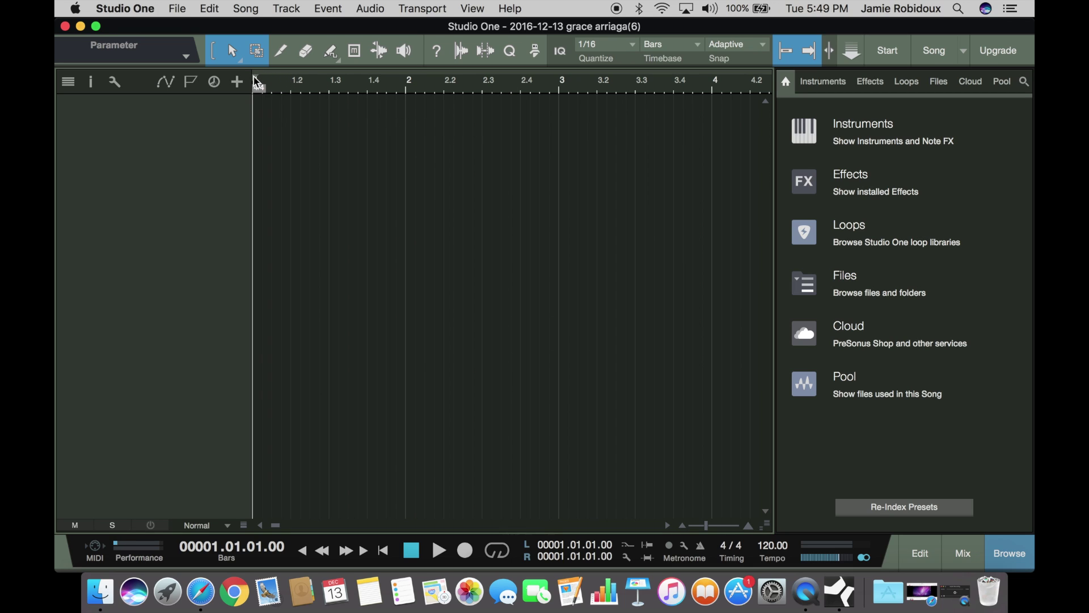
Step: Set a bar 1–8 loop range on the ruler and show the Browser's Loops library
mouse_move(258, 82)
left_mouse_down()
mouse_move(590, 84)
mouse_move(731, 45)
mouse_move(785, 51)
mouse_move(708, 82)
left_mouse_up()
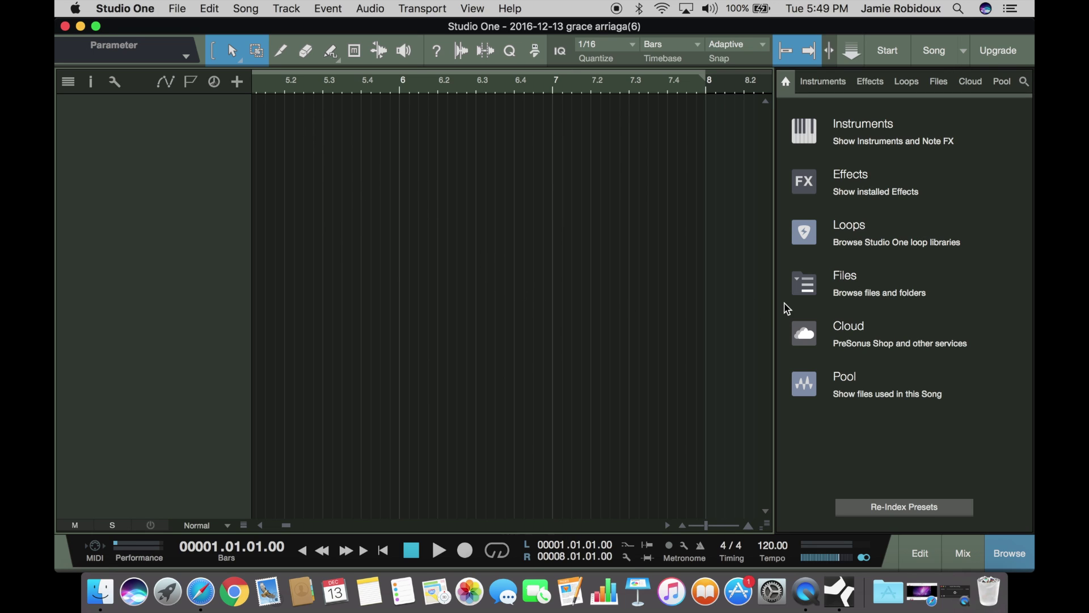
left_click(900, 84)
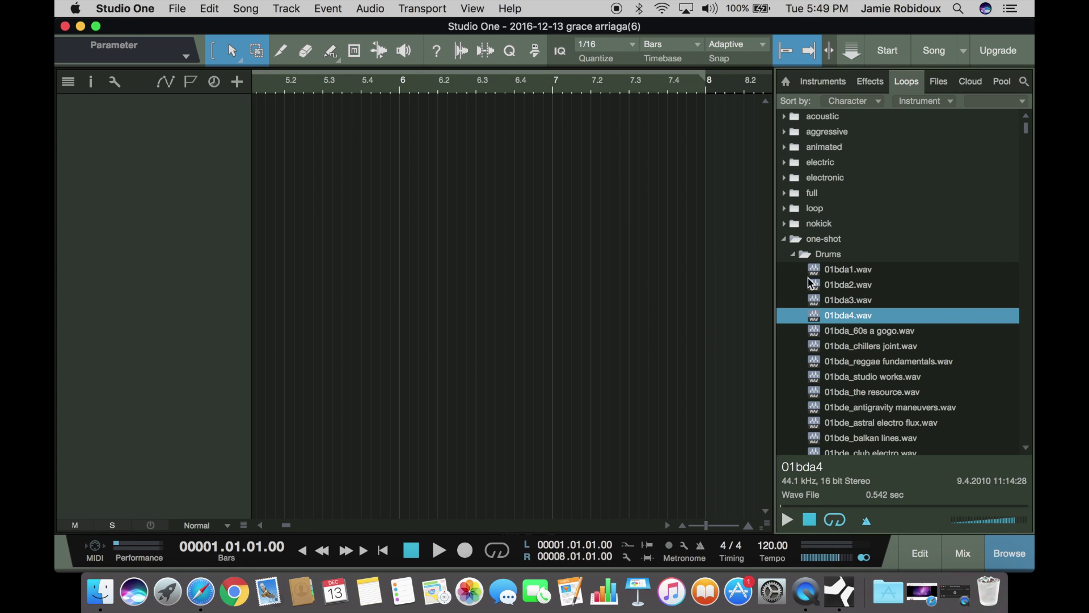
Step: Audition 01bds4.wav, then preview and select 02bda4.wav in the Loops list
scroll(863, 252, "down", 20)
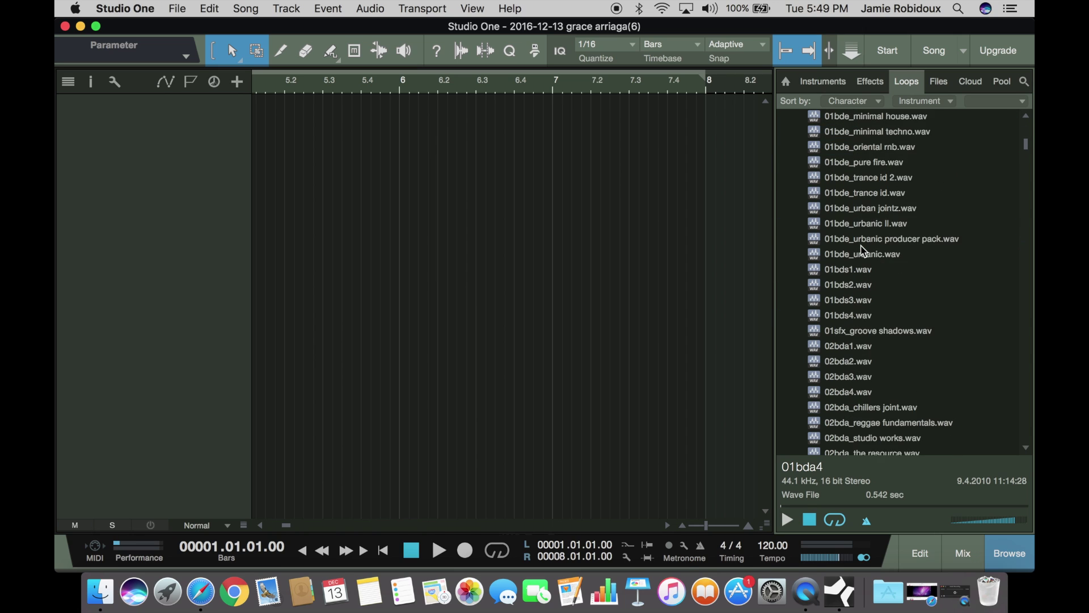
scroll(862, 251, "down", 20)
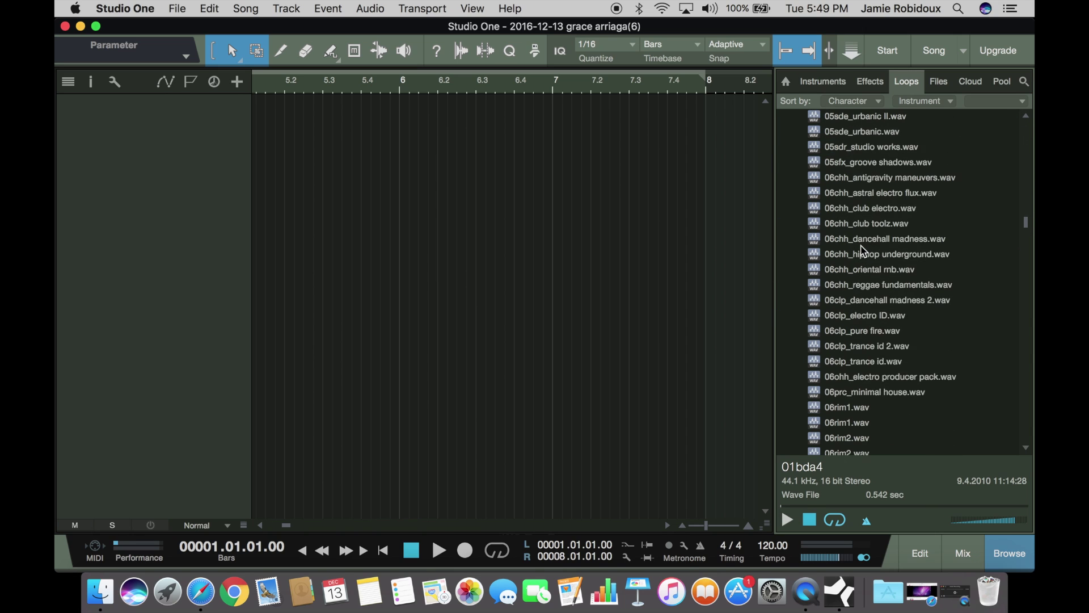
scroll(863, 251, "up", 20)
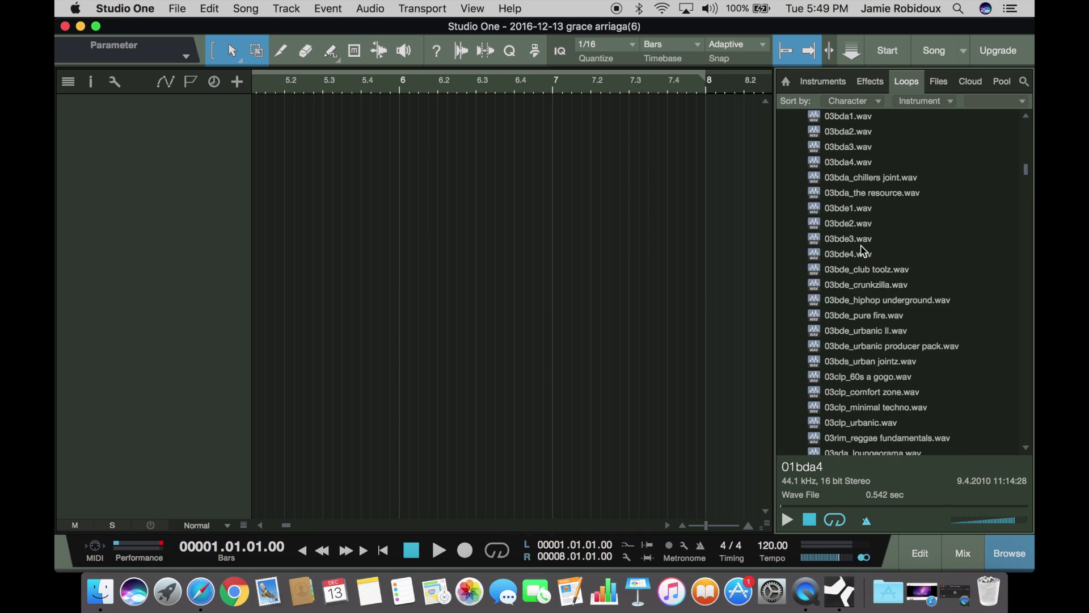
scroll(863, 251, "up", 10)
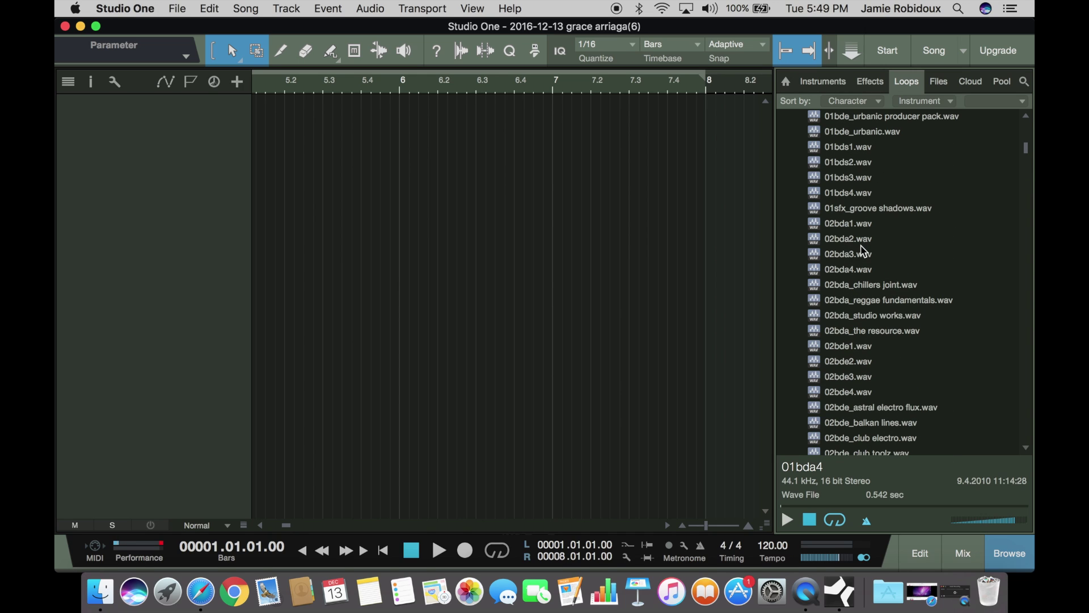
left_click(857, 198)
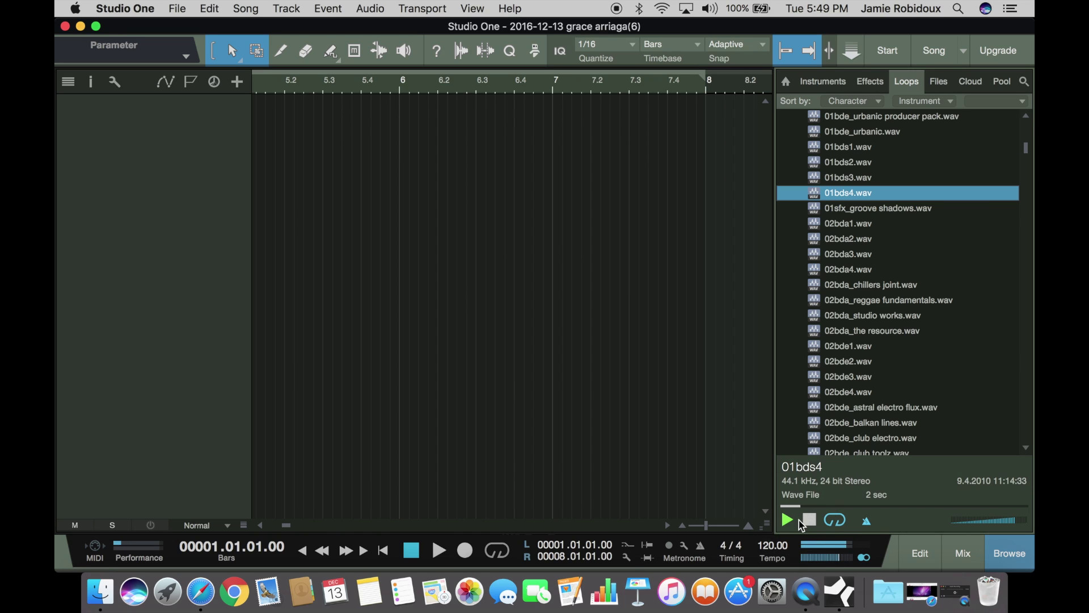
left_click(863, 269)
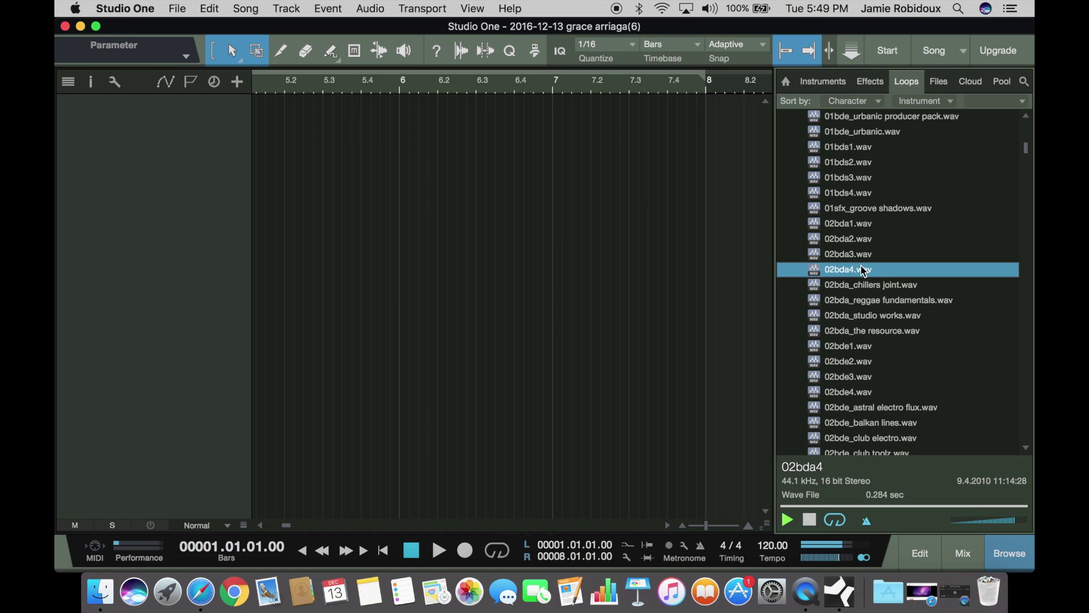
Step: Drop 02bda4.wav onto a new track at bar 1 and enable loop playback
left_click_drag(862, 268, 275, 110)
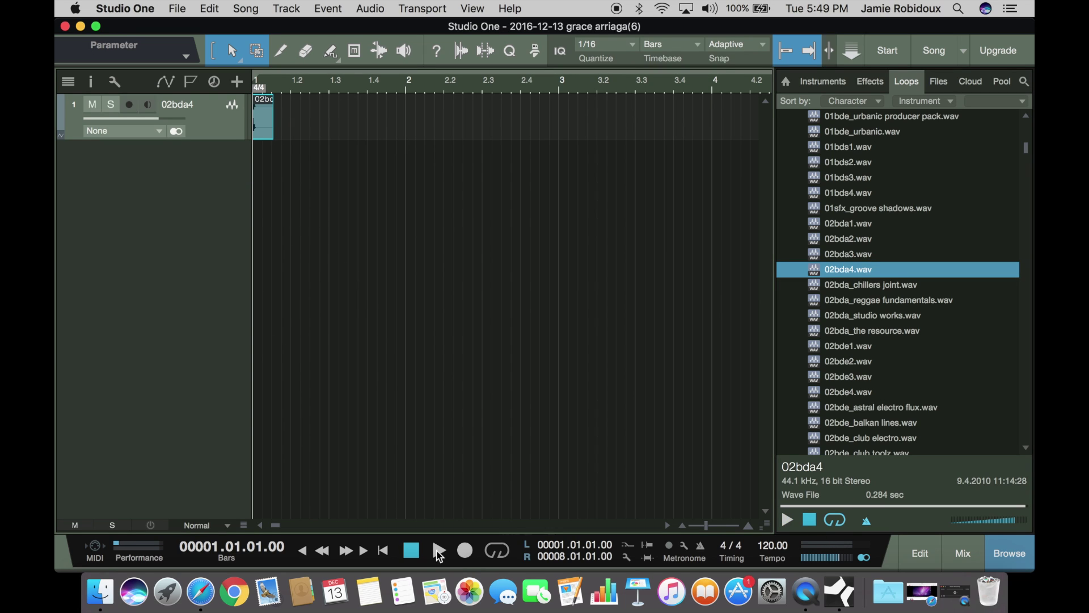
left_click(489, 557)
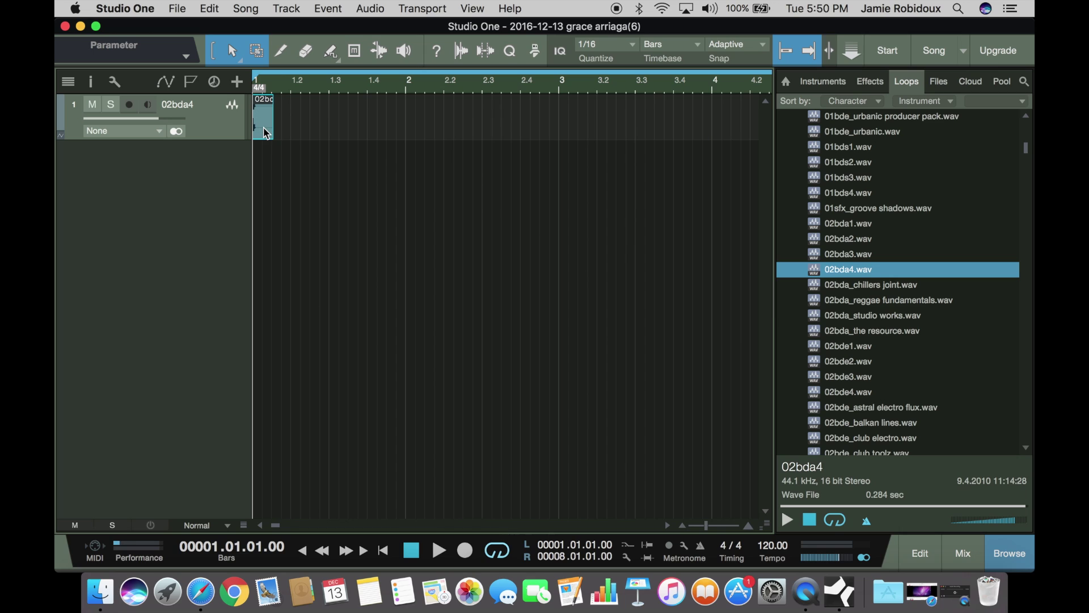
right_click(368, 123)
left_click(316, 176)
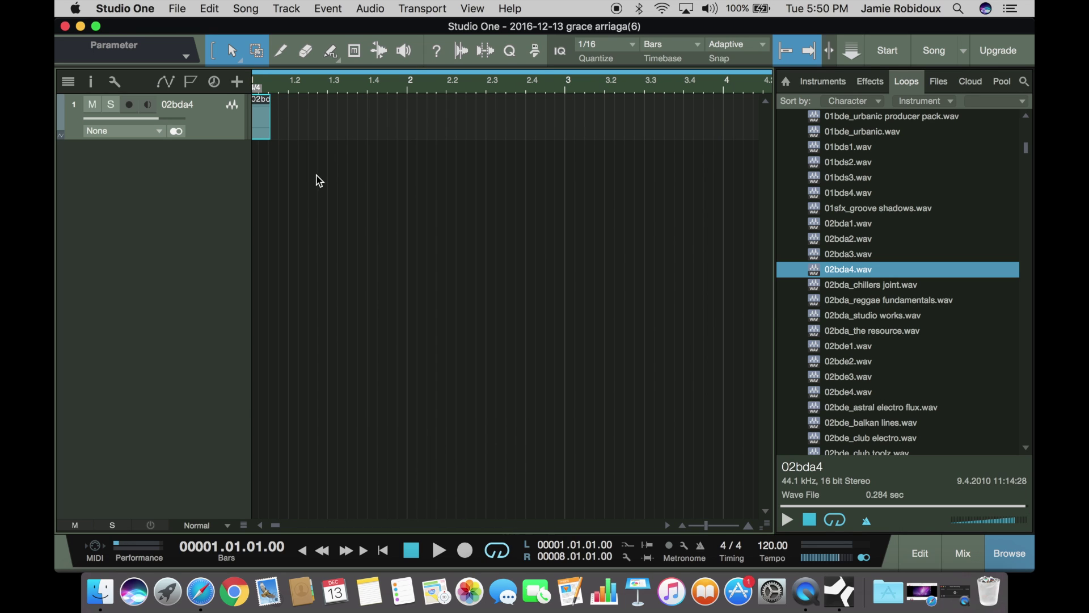
scroll(381, 125, "up", 2)
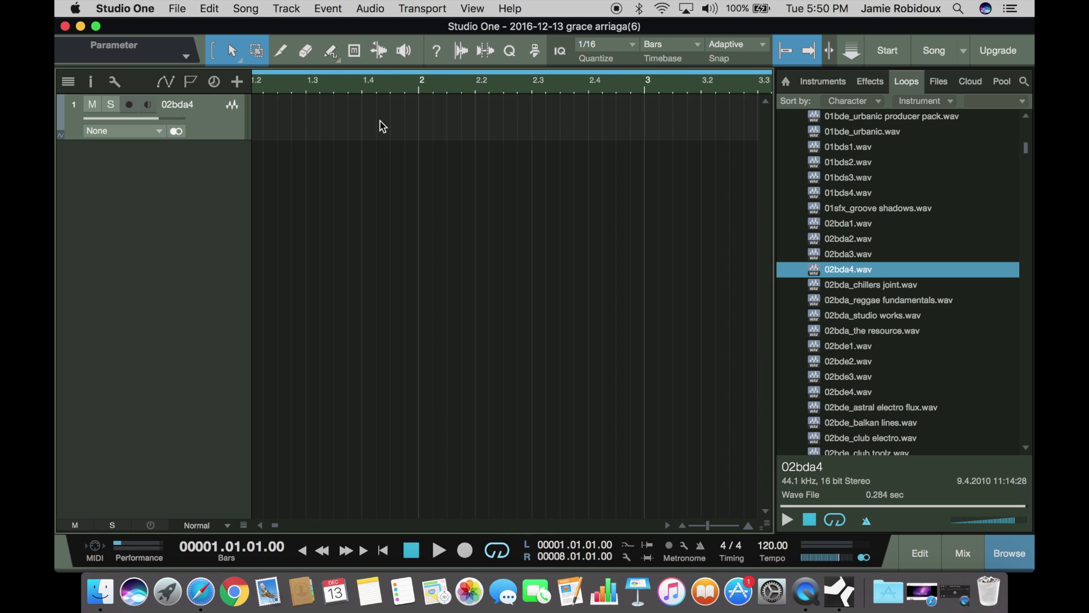
scroll(380, 125, "up", 3)
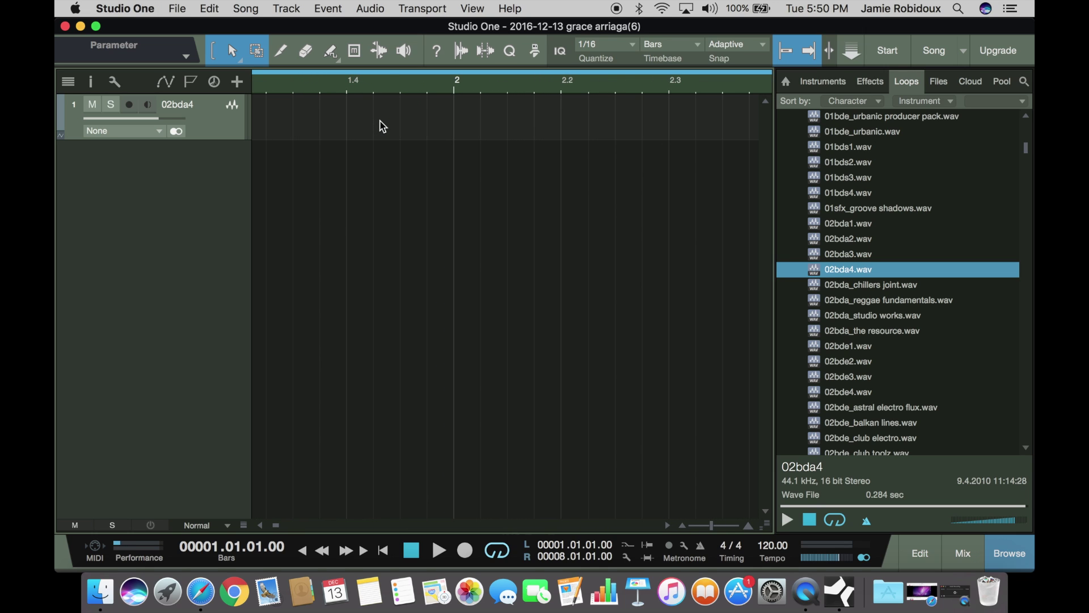
scroll(380, 124, "down", 4)
scroll(383, 126, "down", 3)
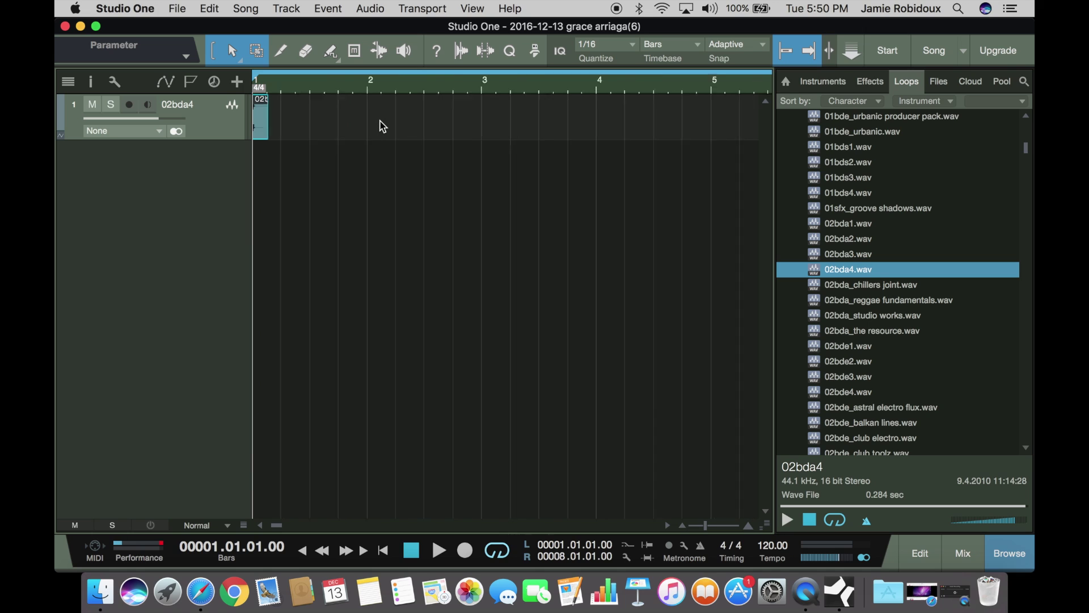
scroll(383, 126, "right", 3)
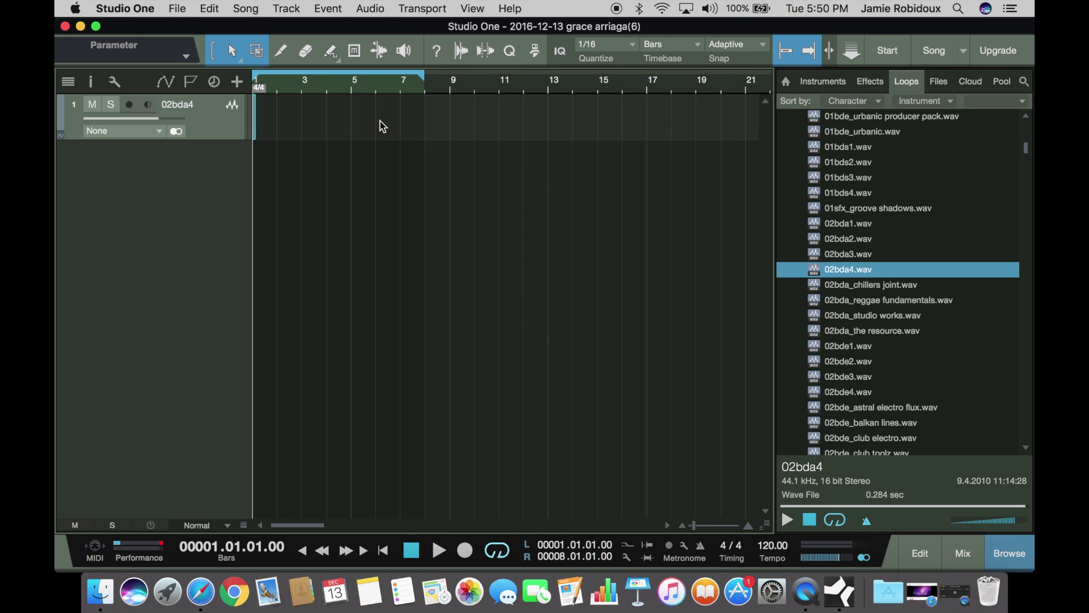
scroll(299, 153, "left", 3)
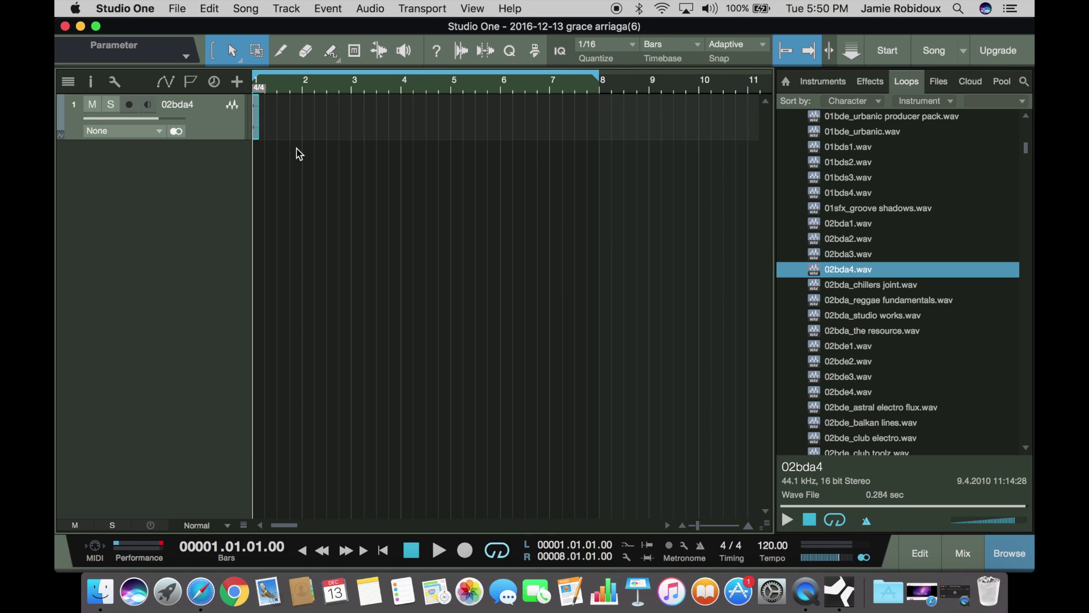
Step: Rename the 02bda4 track to Kick and close the mixer
key("F3")
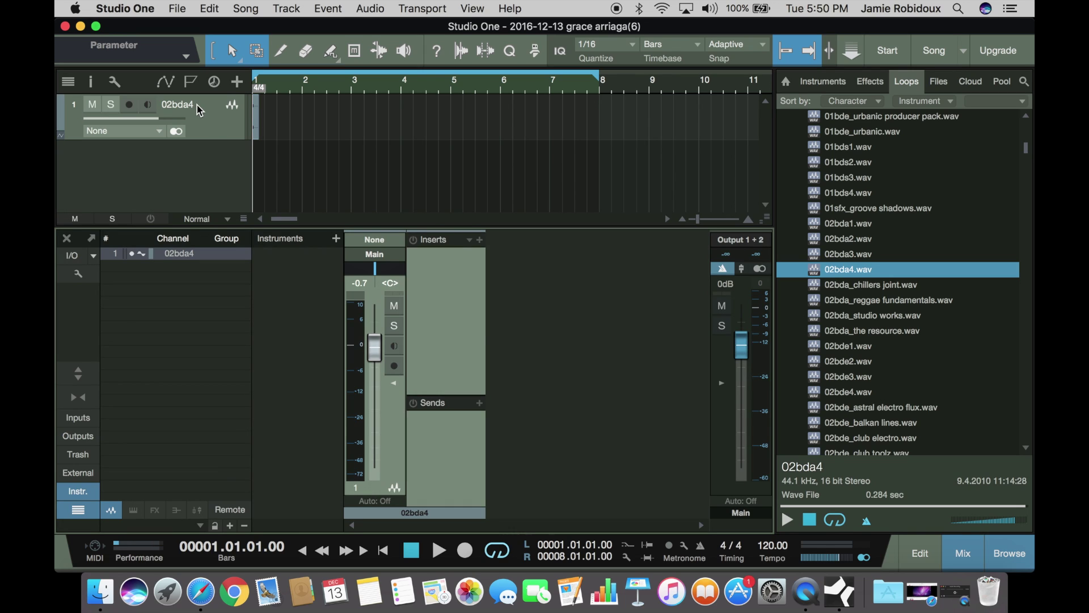
double_click(177, 107)
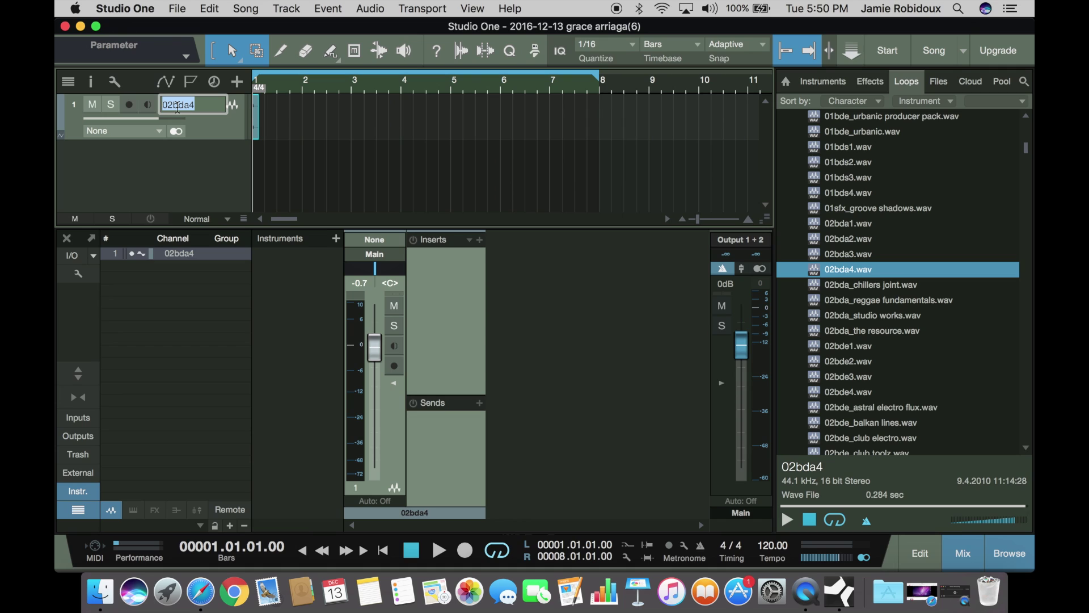
type("Kick")
left_click(260, 165)
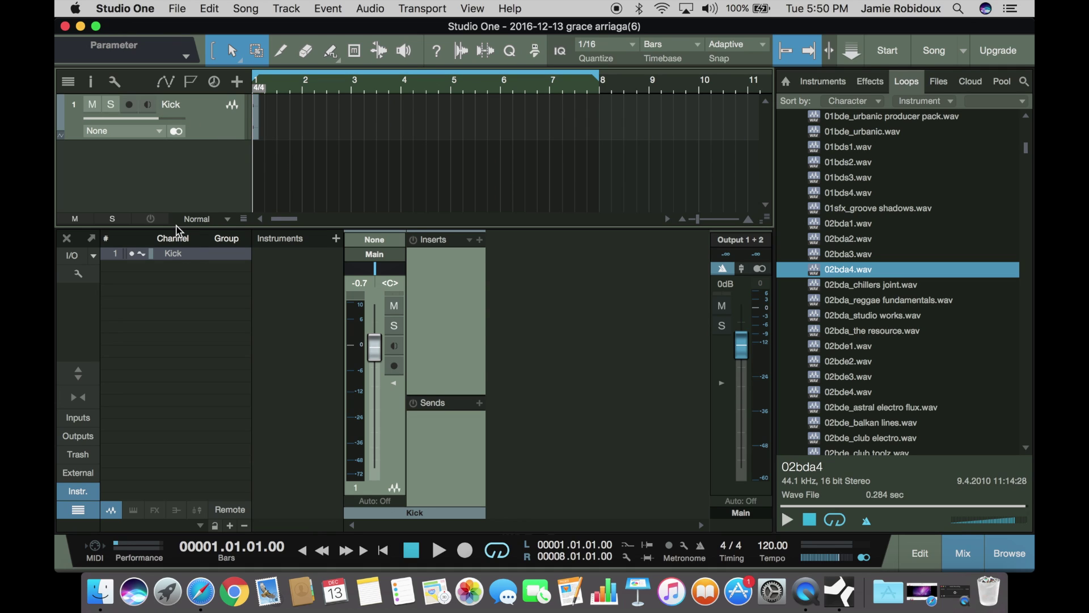
left_click(64, 242)
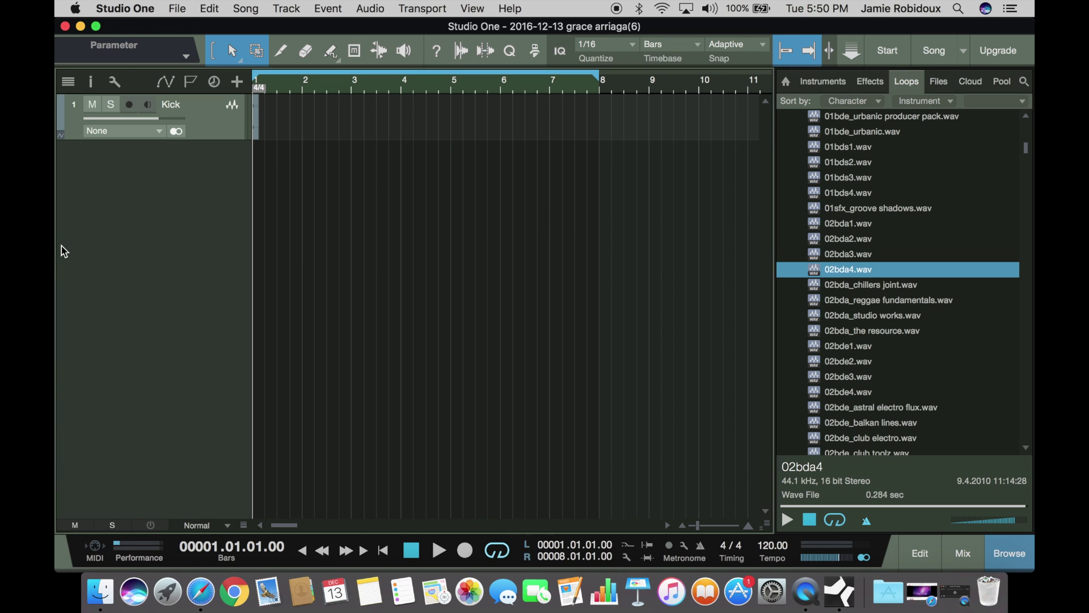
Step: Preview 07hhc4.wav and drag it below Kick as a new track
scroll(897, 296, "down", 10)
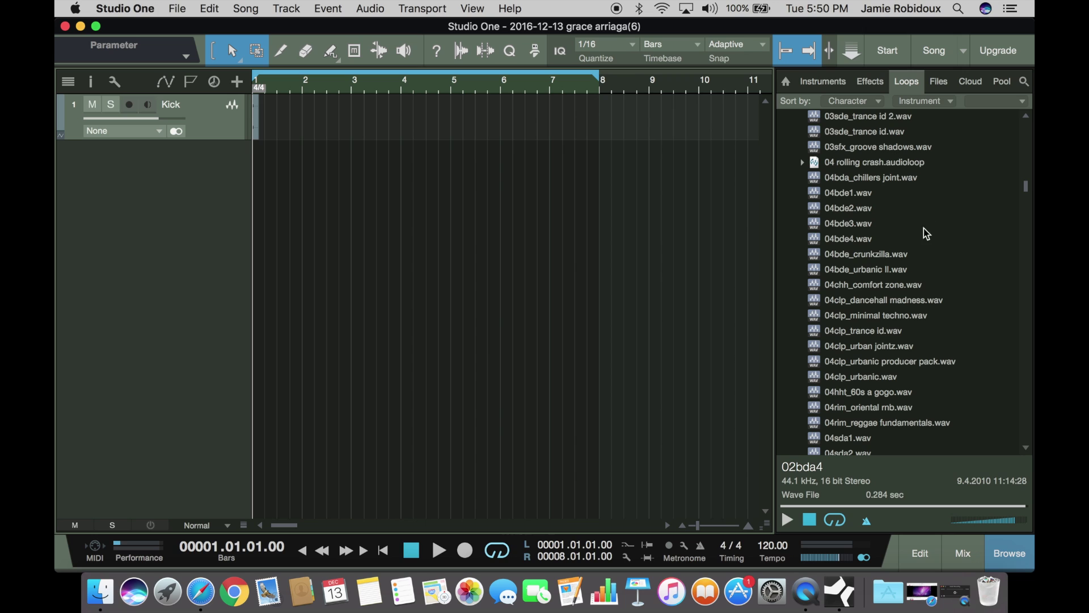
scroll(919, 269, "down", 10)
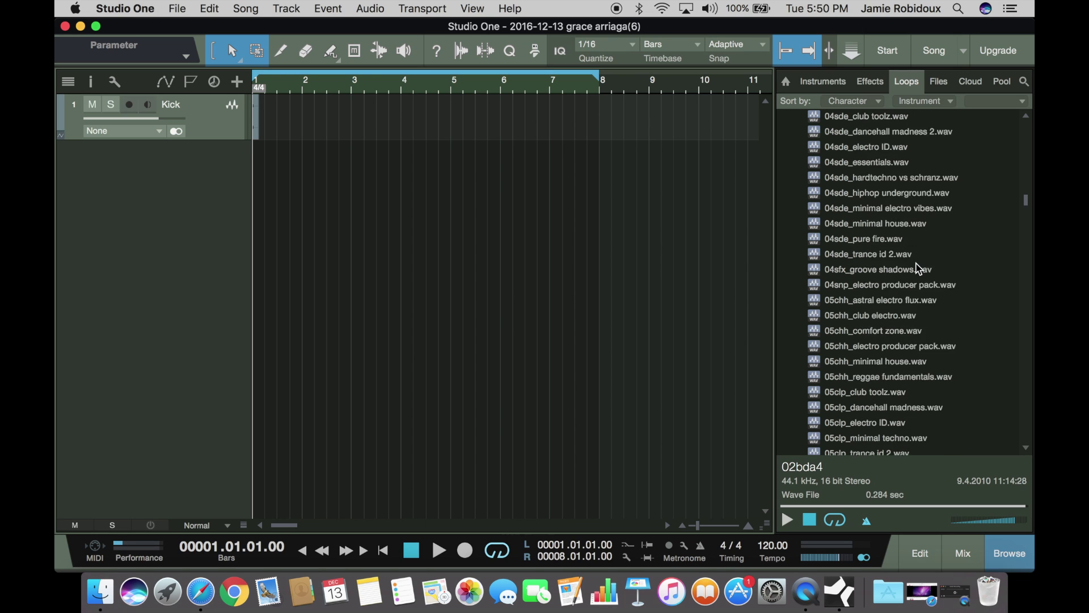
scroll(918, 269, "down", 1)
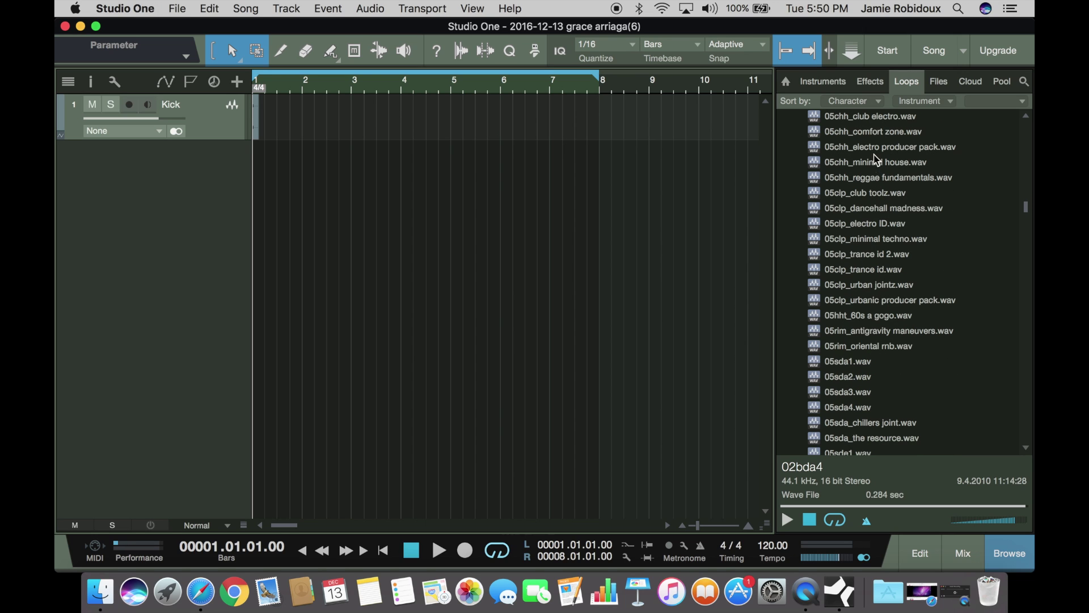
scroll(879, 419, "down", 20)
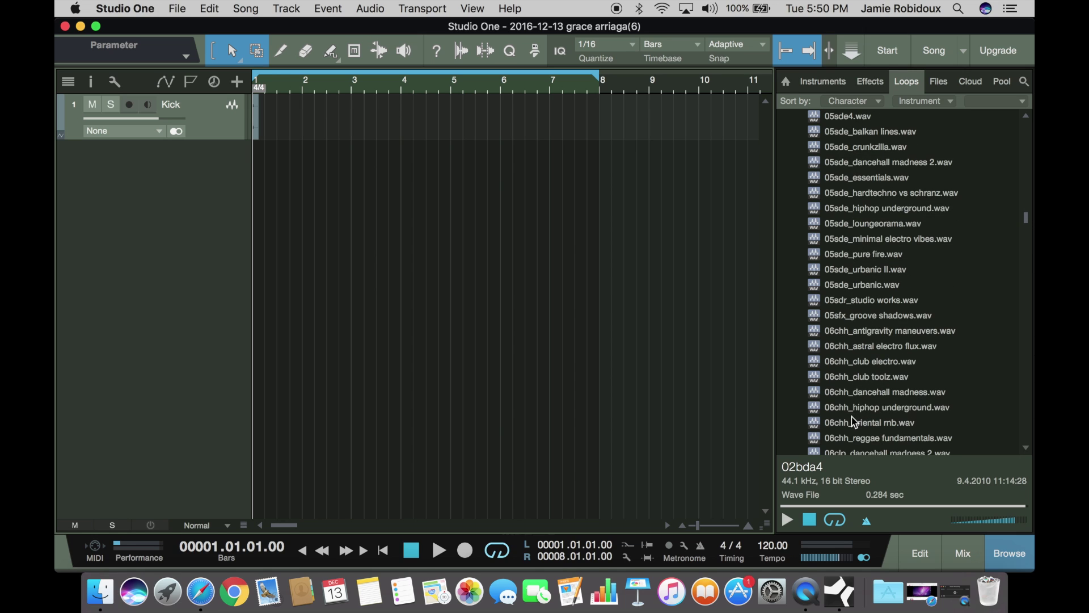
scroll(859, 399, "down", 20)
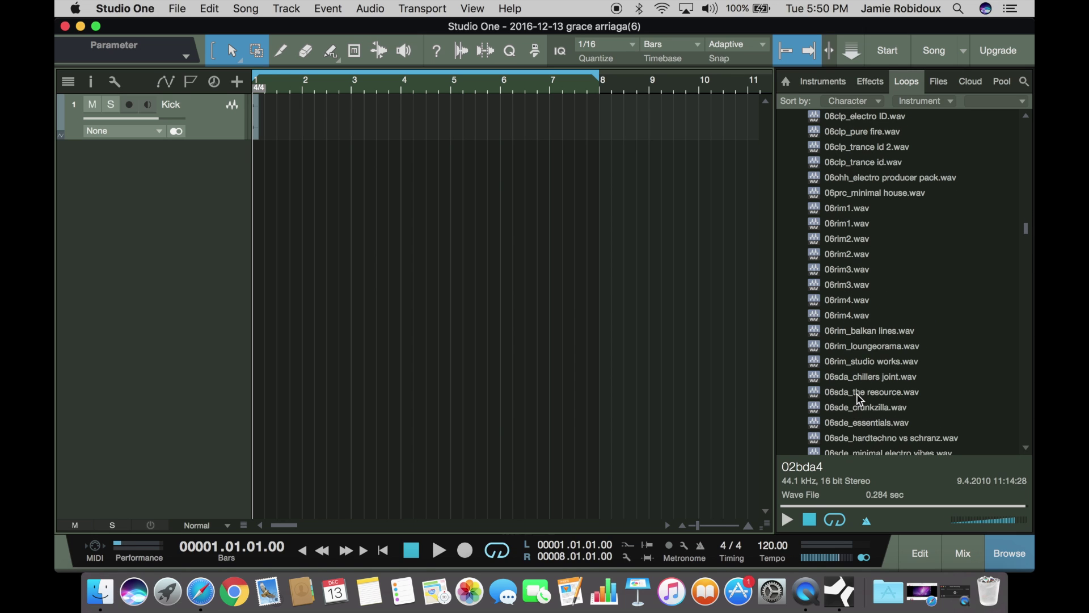
scroll(859, 398, "down", 19)
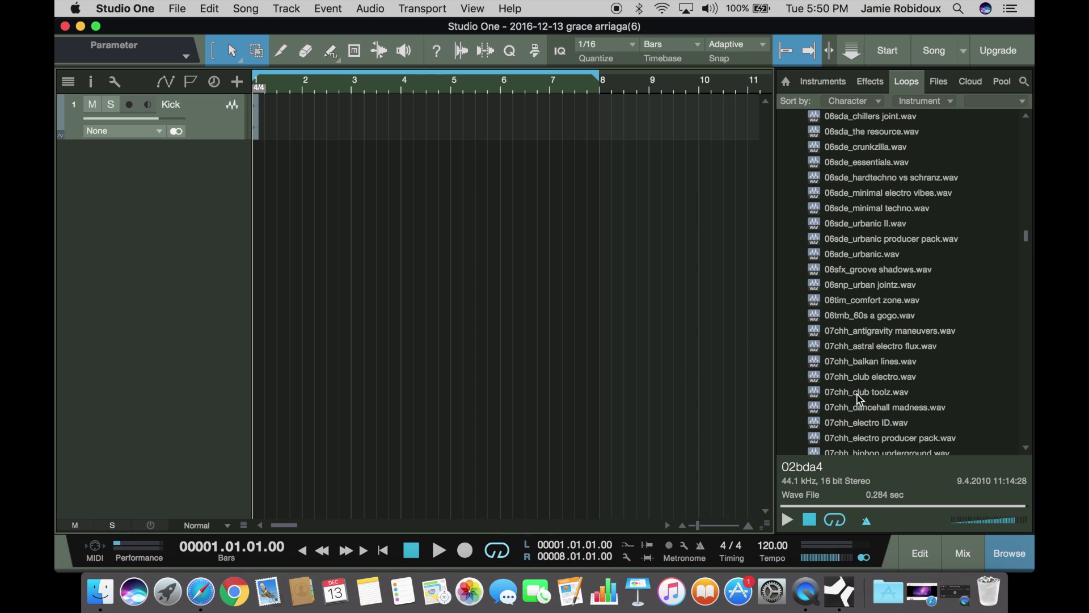
scroll(859, 399, "down", 20)
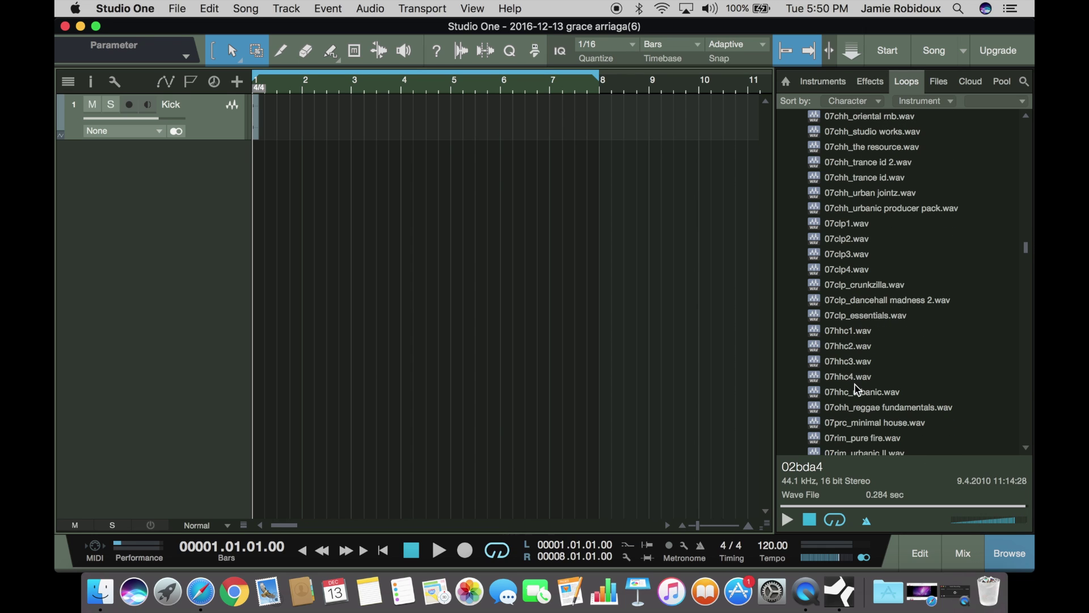
left_click(848, 377)
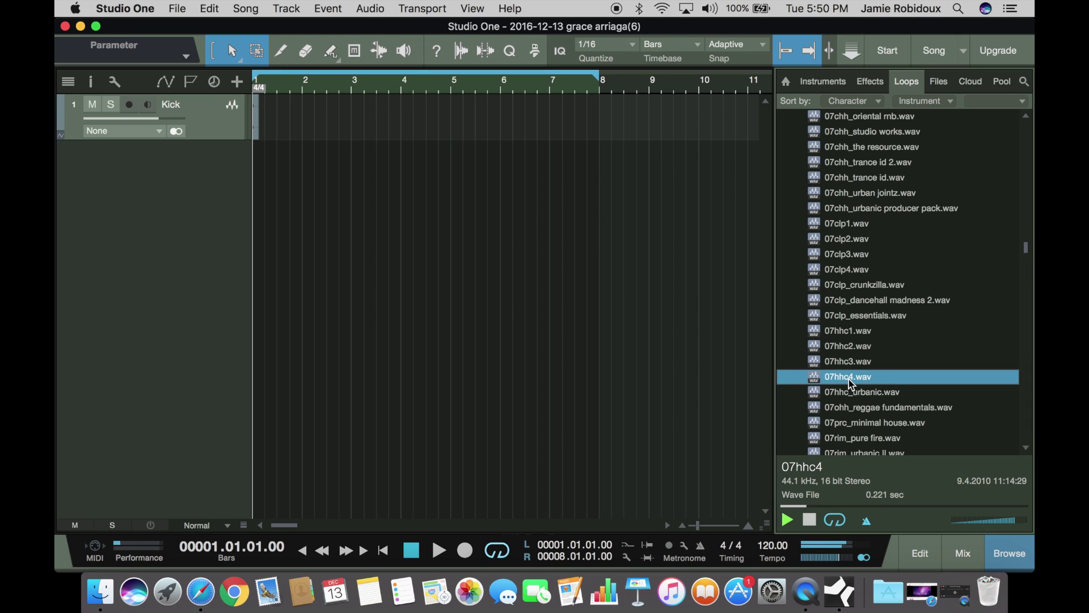
left_click_drag(849, 381, 253, 306)
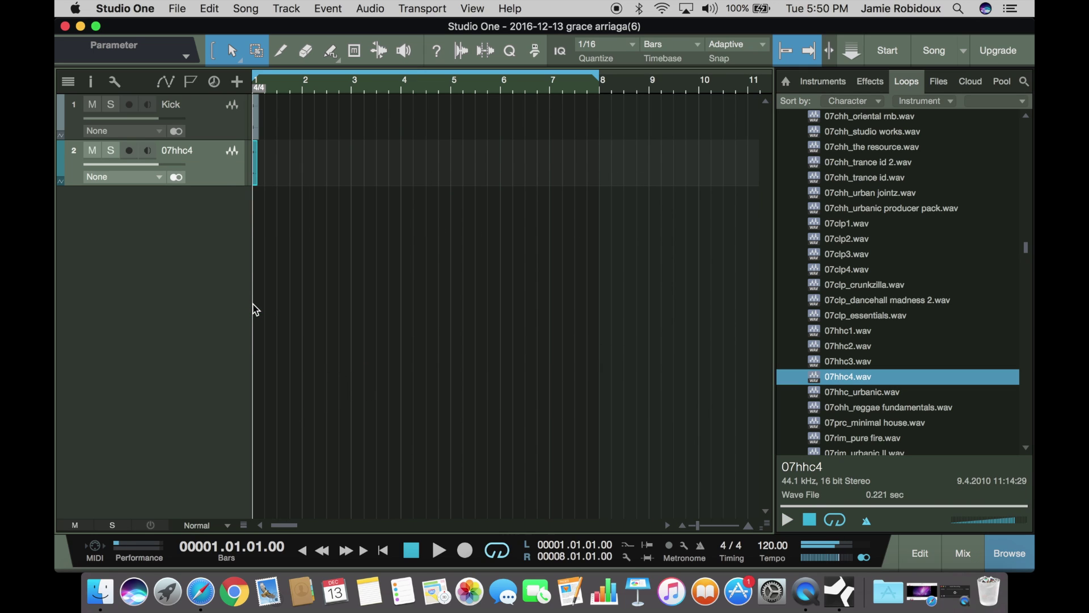
Step: Rename track 2 to HH, then preview the 07clp_dancehall madness 2 loop
double_click(179, 152)
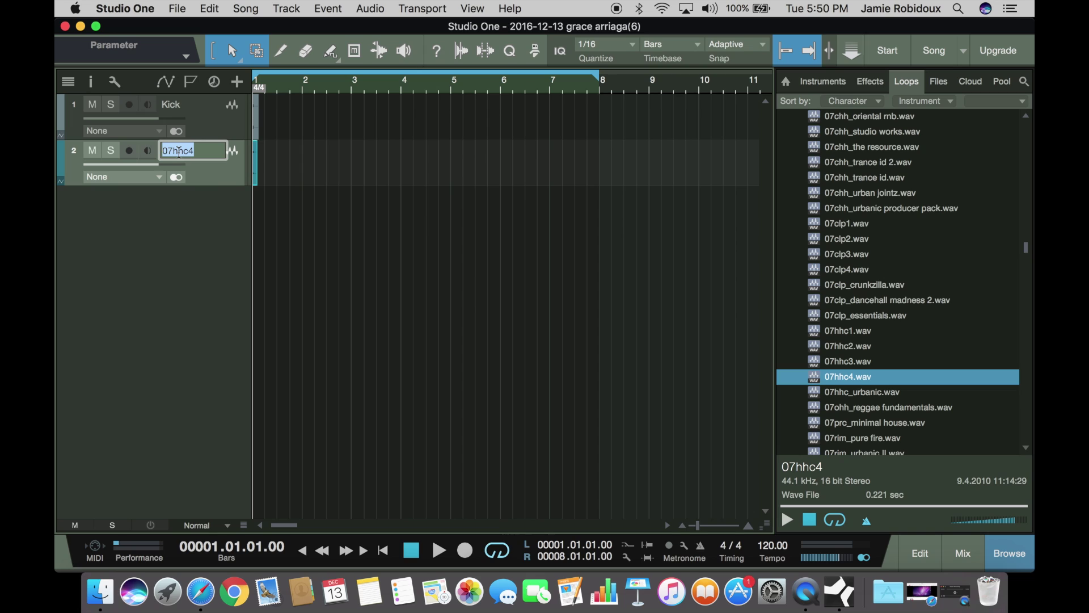
type("HH")
key("Return")
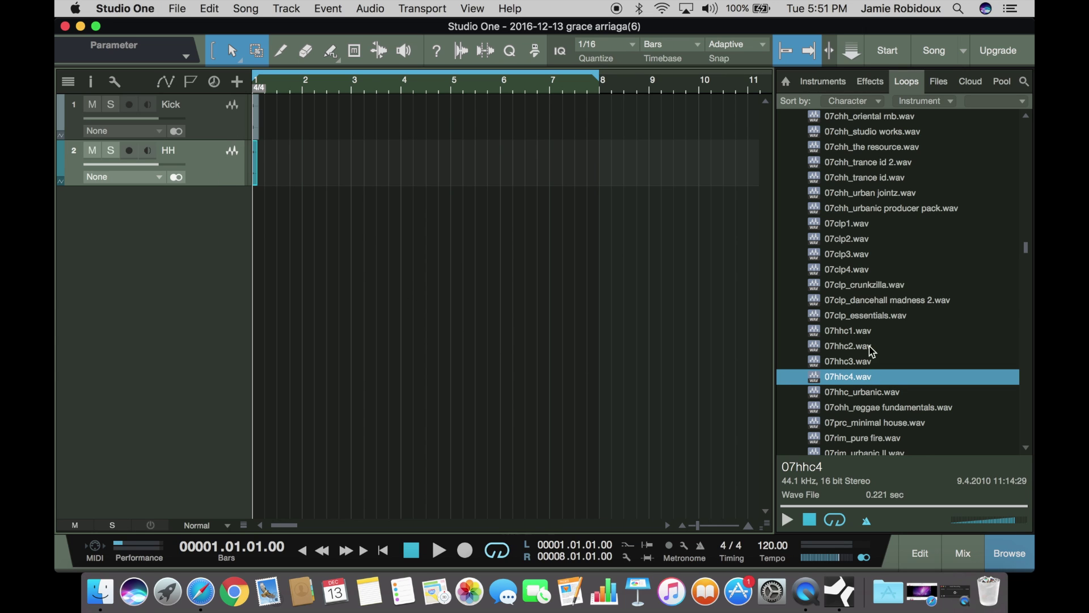
left_click(867, 301)
Step: Add 05sda4.wav as a third track below HH and name it Snare
scroll(867, 310, "up", 15)
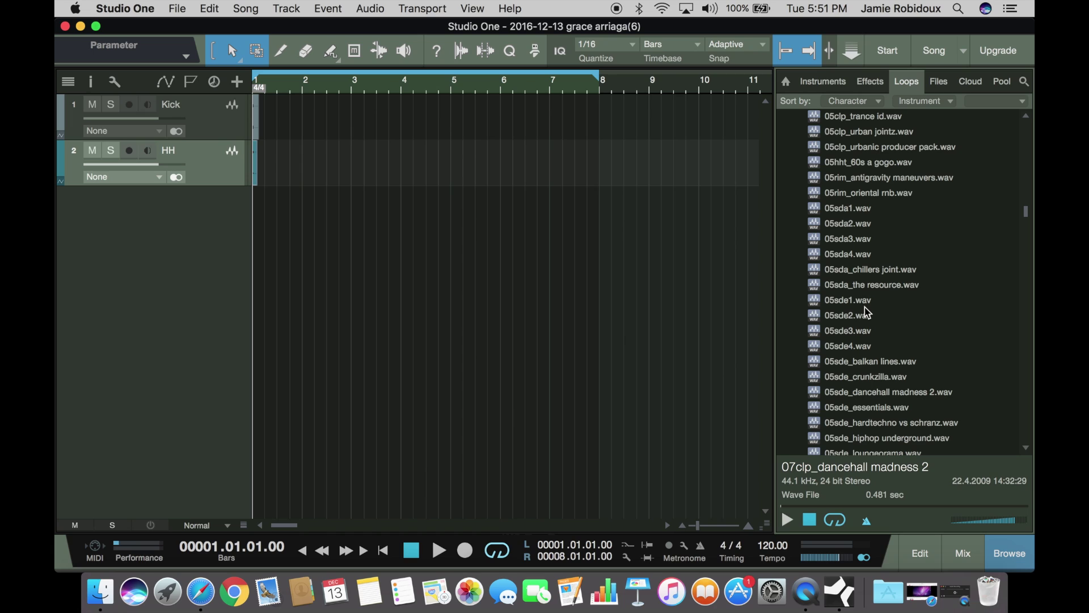
left_click(855, 255)
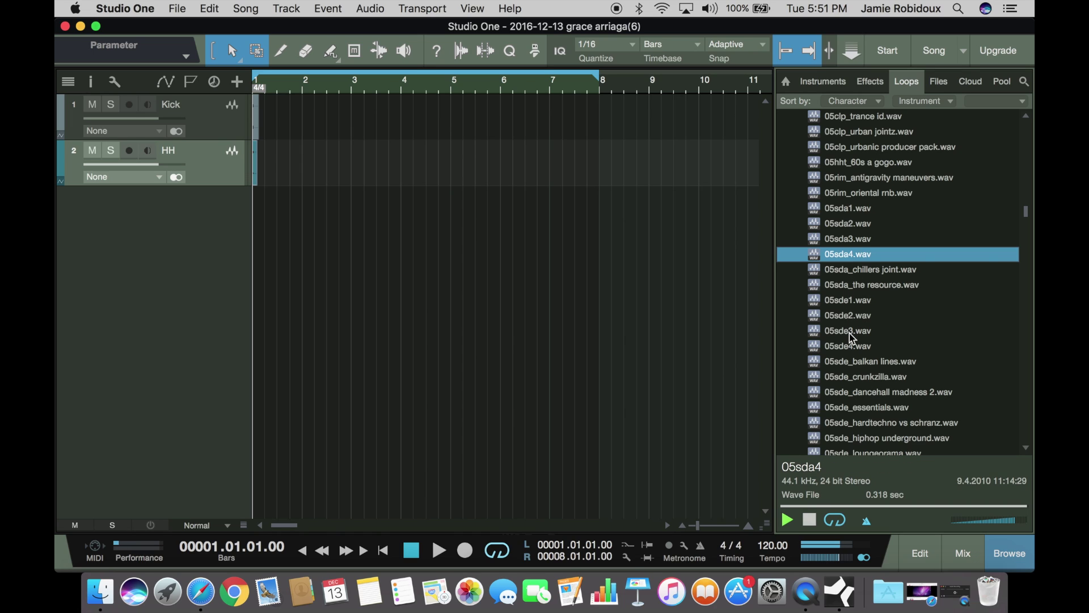
left_click_drag(857, 259, 250, 246)
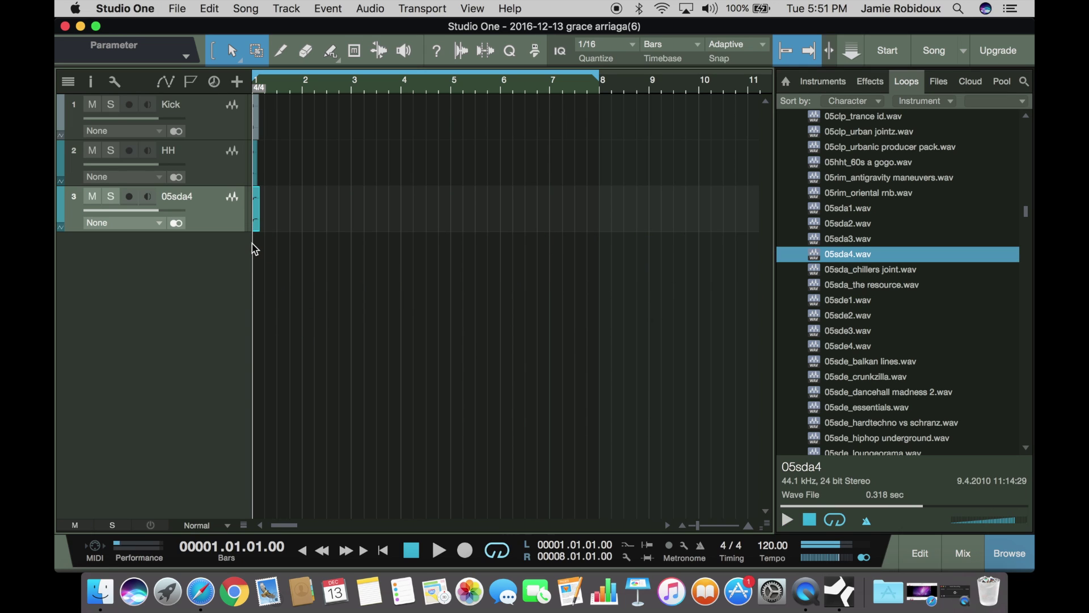
double_click(189, 197)
type("Snare")
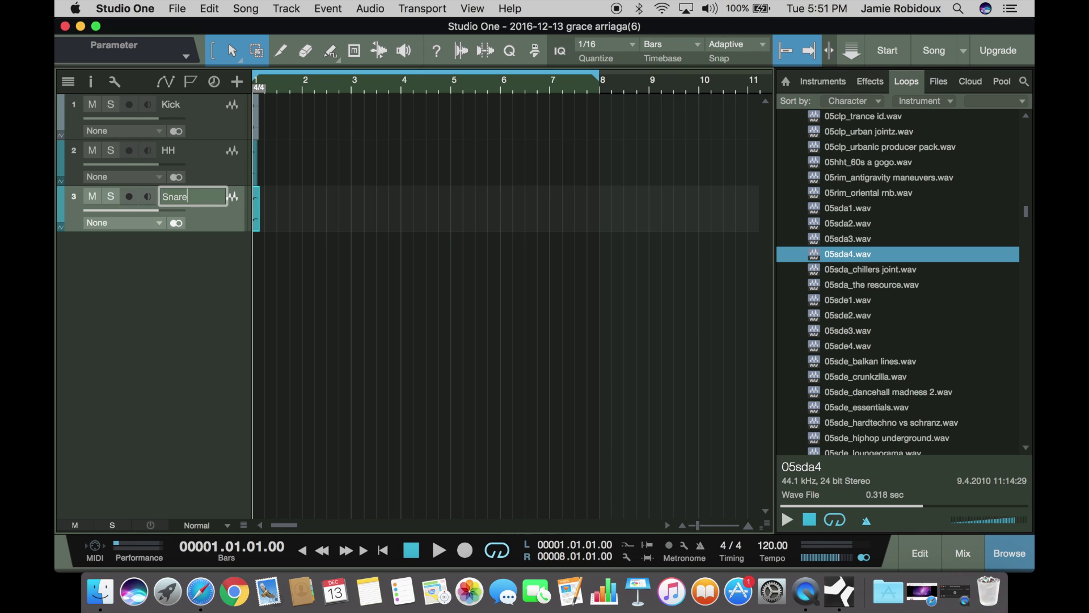
key("Return")
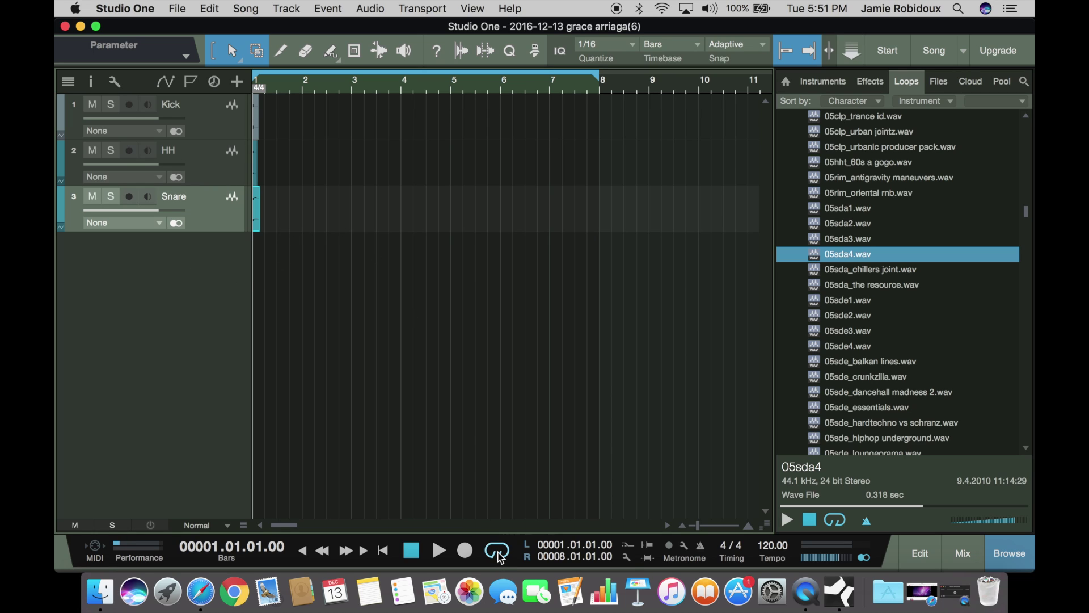
Step: Play the Kick, HH and Snare beat and select the Kick event at bar 1
left_click(439, 551)
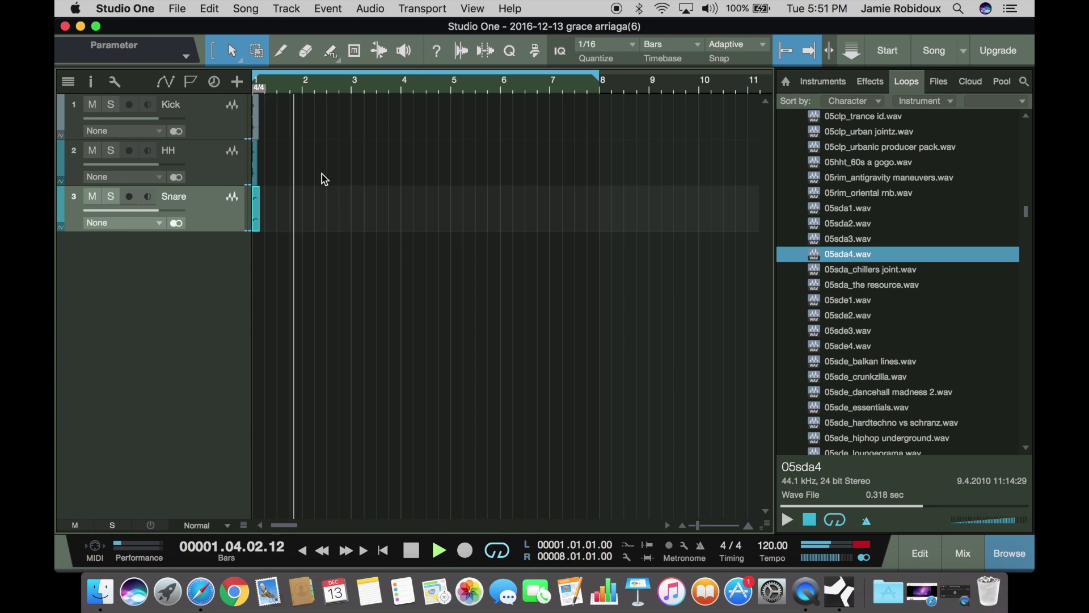
scroll(321, 173, "up", 3)
scroll(308, 158, "left", 3)
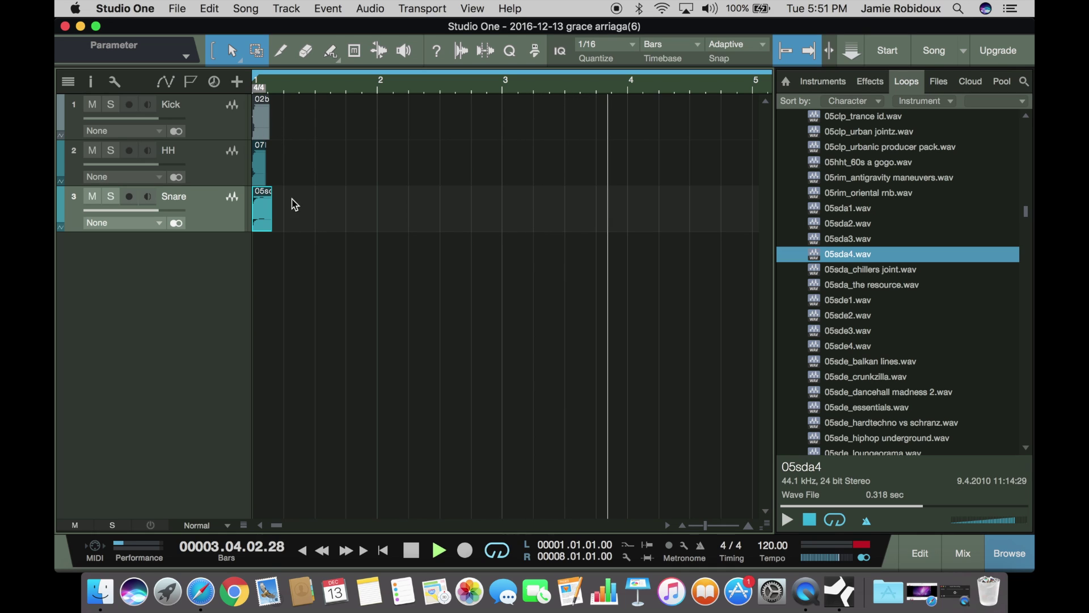
left_click(266, 117)
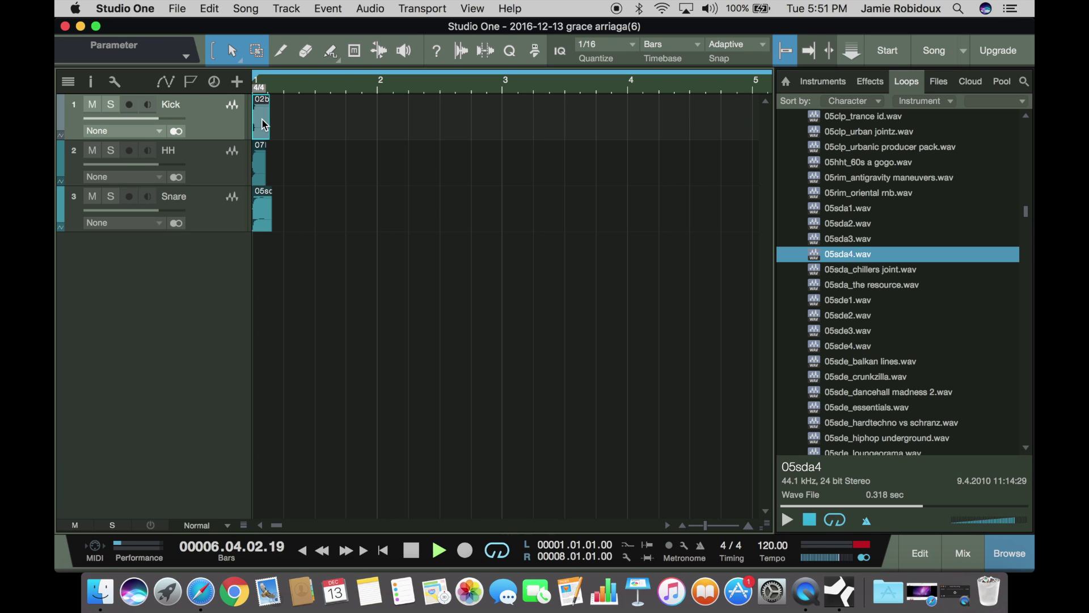
Step: Duplicate the 02bda4 Kick event repeatedly so it fills every beat through bar 8
key("d")
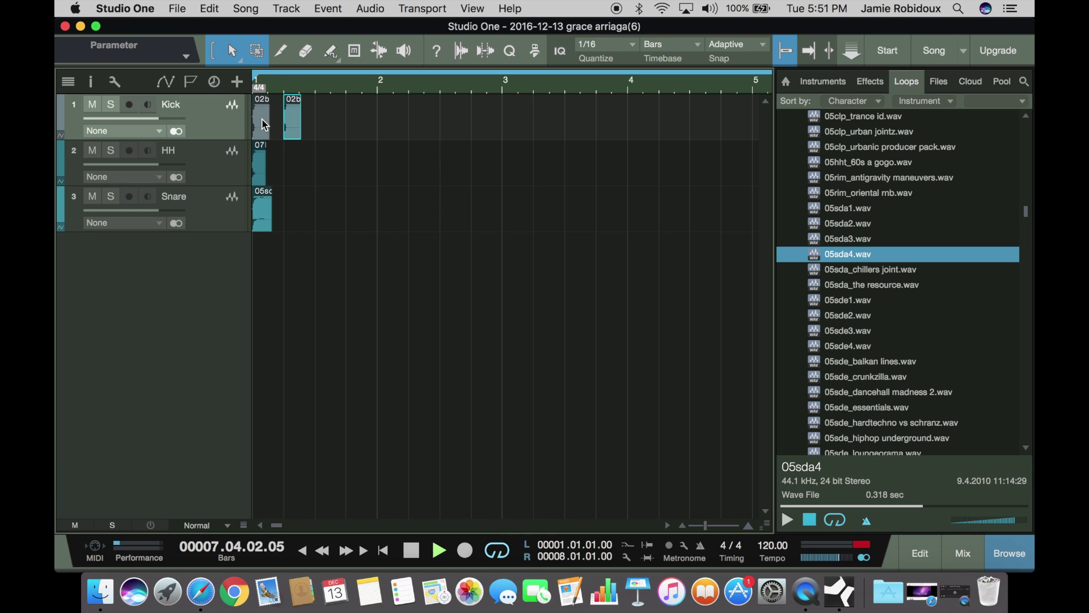
key("d")
key("d")
key("d")
key("d")
key("d")
key("d")
key("d")
key("d")
key("d")
key("d")
key("d")
key("d")
key("d")
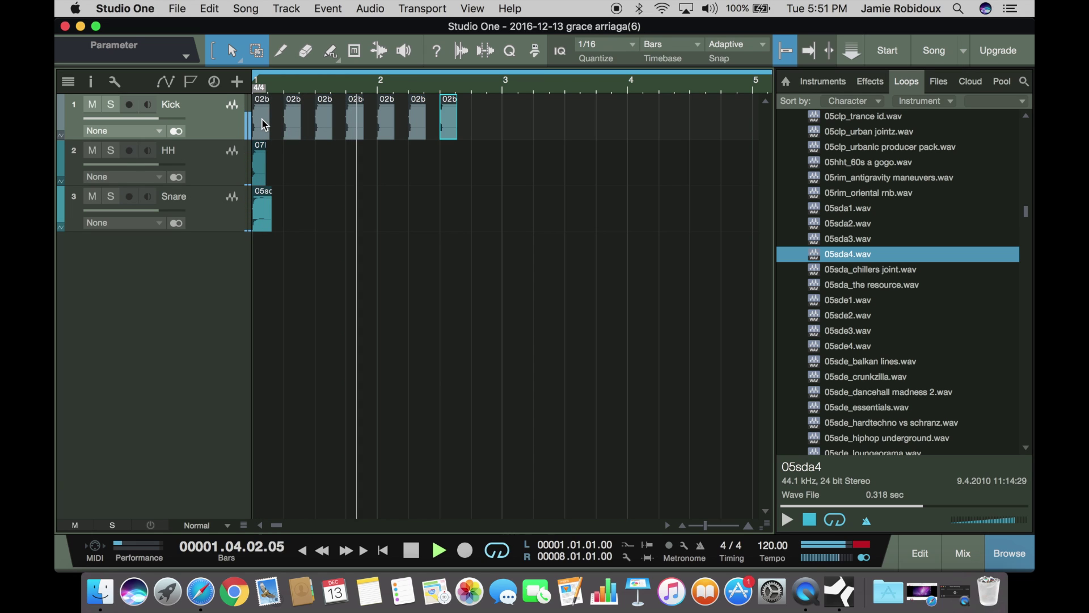
key("d")
key("d")
key("d")
key("d")
key("d")
key("d")
key("d")
key("d")
key("d")
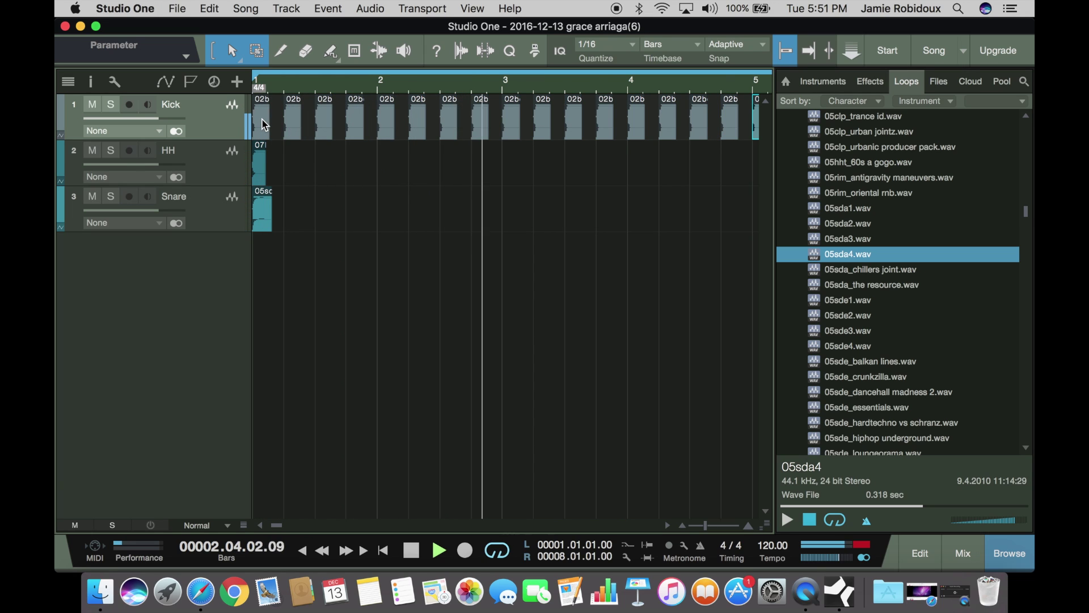
key("d")
key("d")
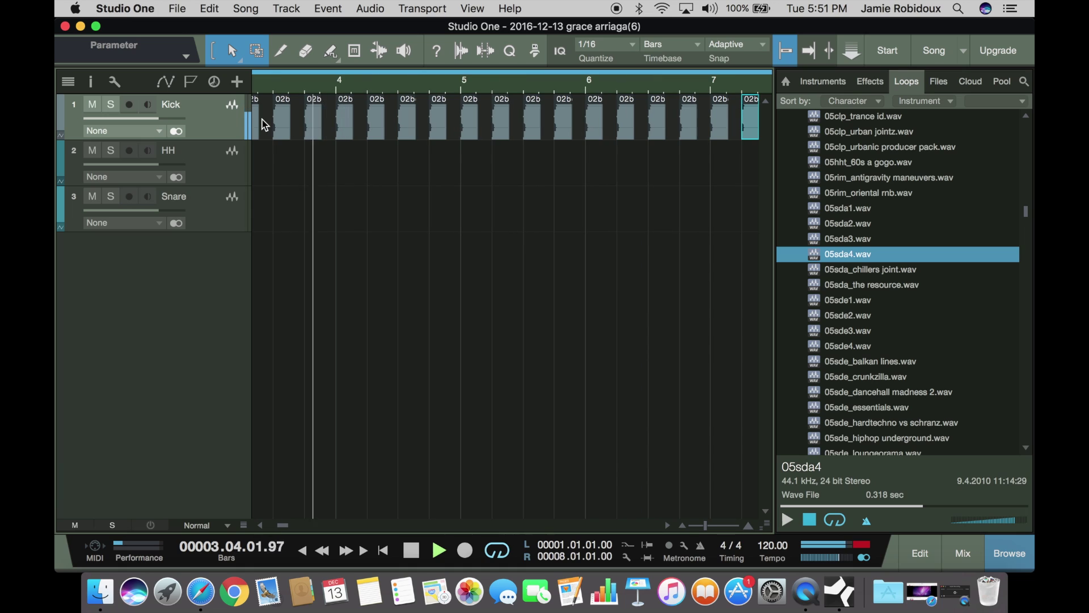
left_click(278, 118)
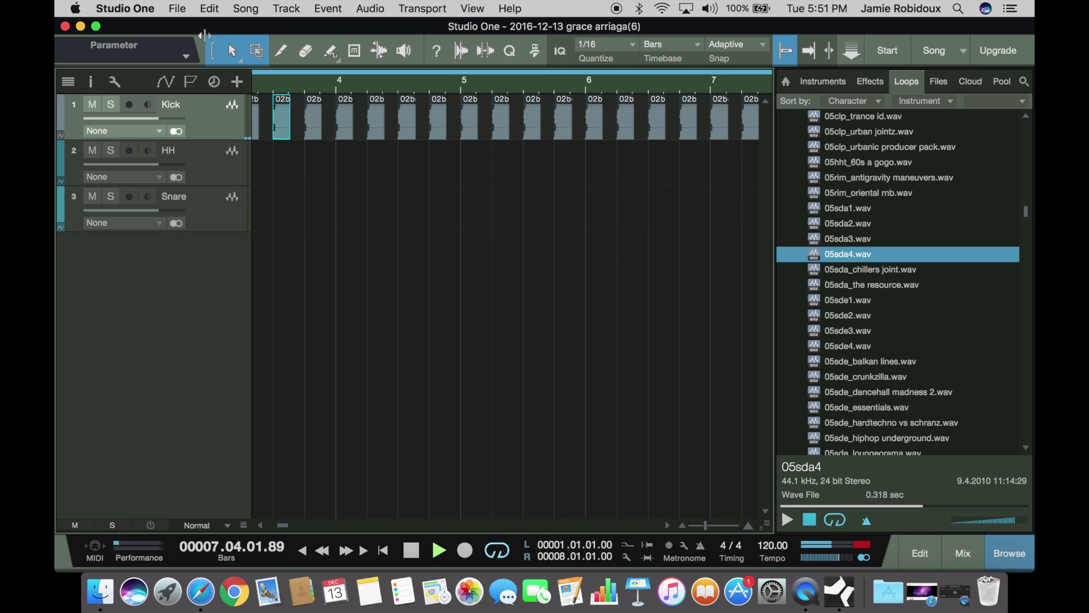
Step: Stop playback and open Songs > Drum kit basic > Drum kit basic.song
key("f")
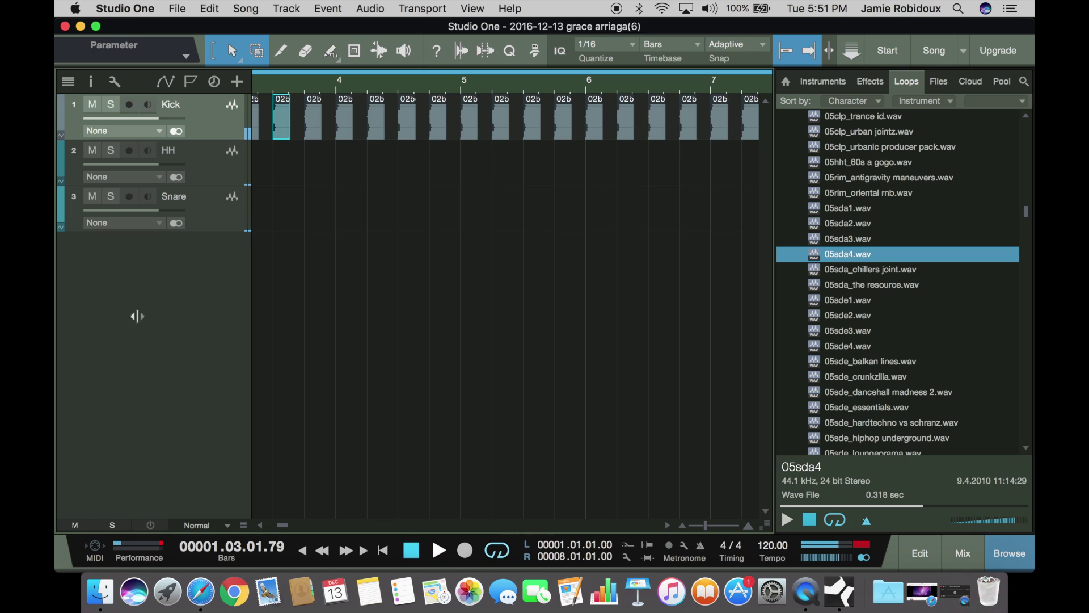
left_click(186, 10)
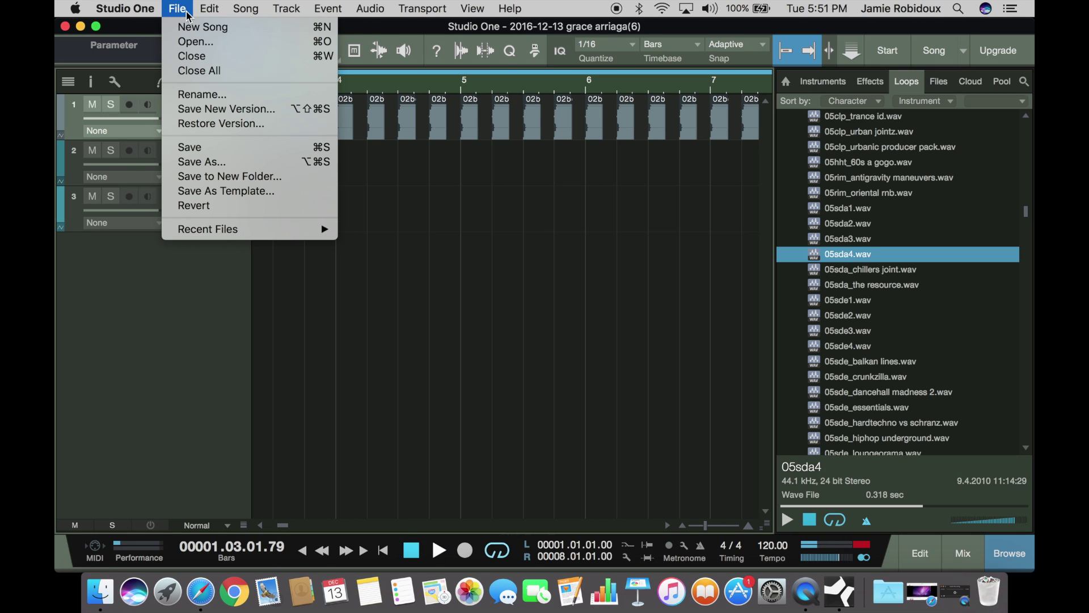
left_click(203, 50)
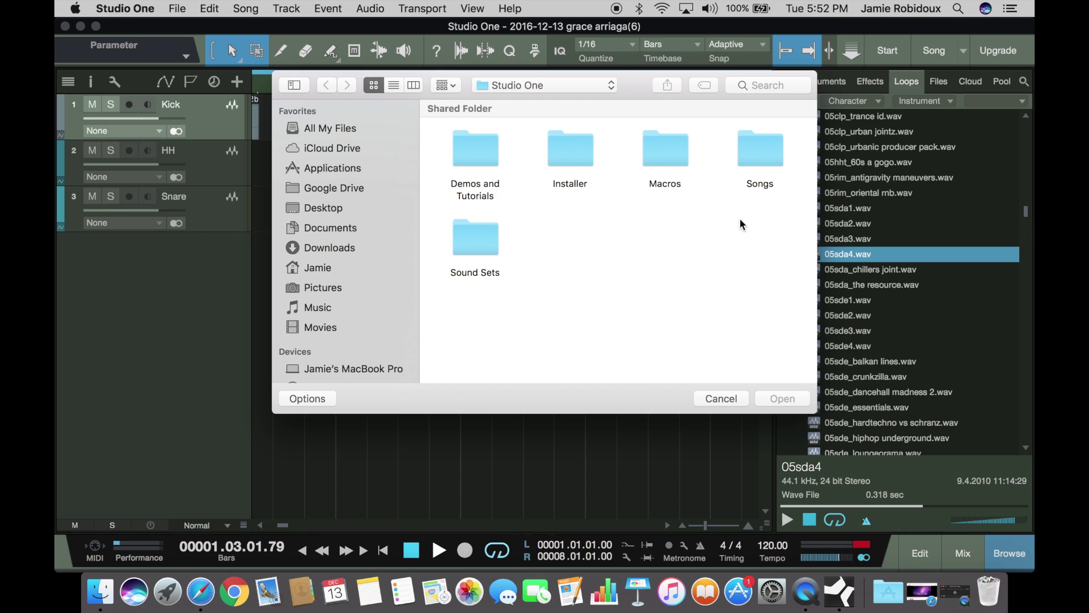
double_click(760, 165)
scroll(656, 250, "down", 3)
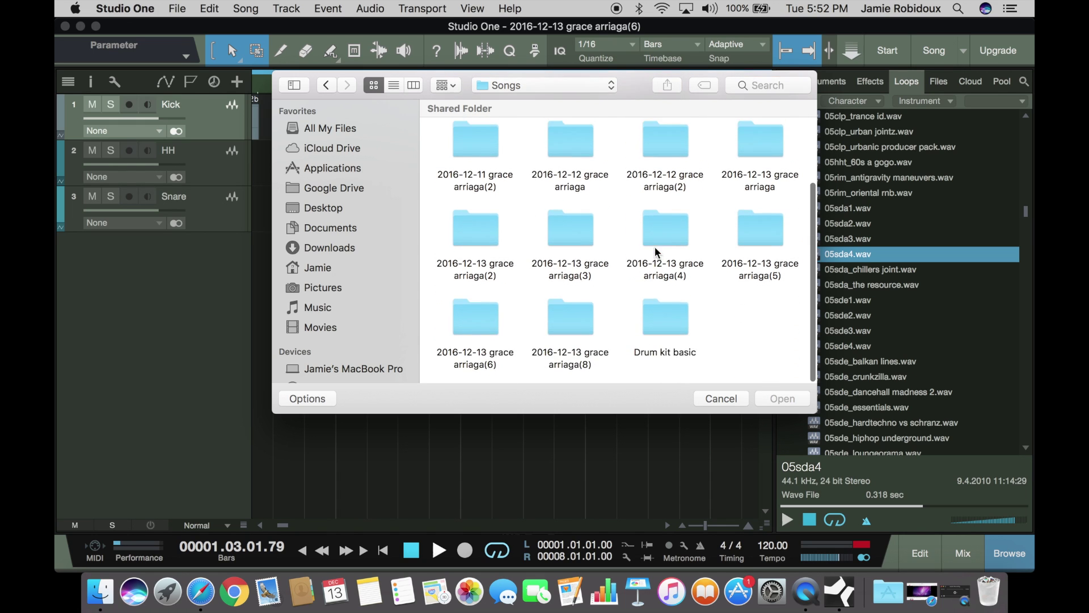
left_click(656, 323)
double_click(657, 323)
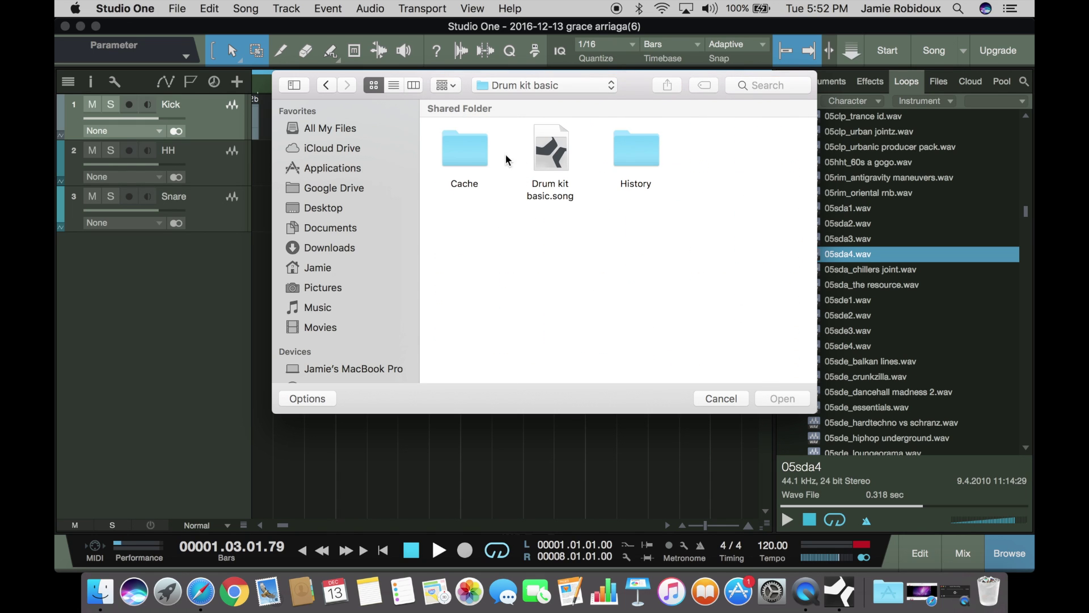
left_click(547, 161)
double_click(548, 160)
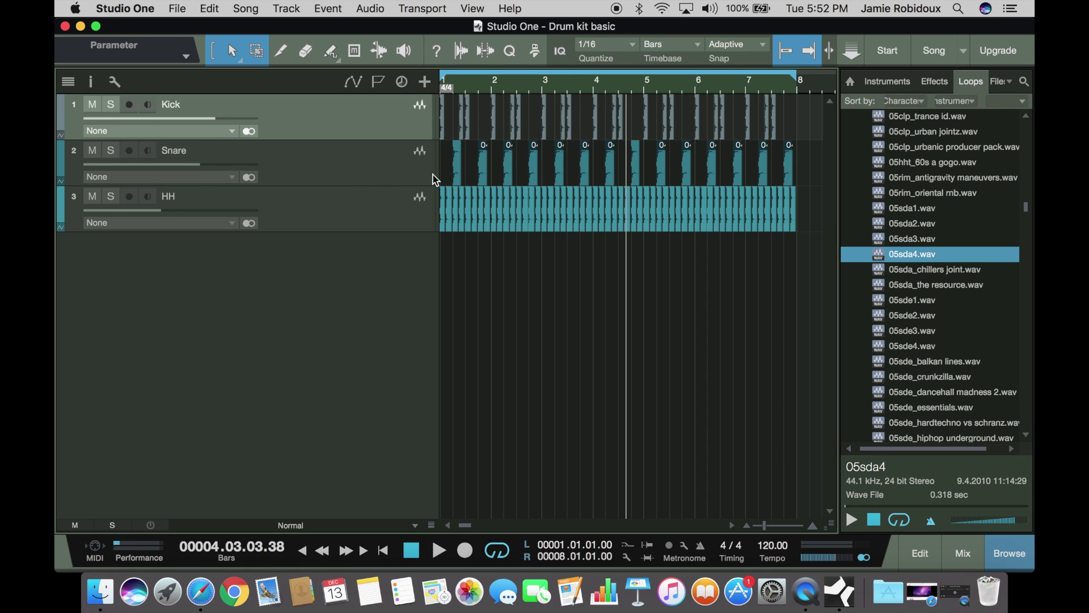
Step: Play the Drum kit basic beat from the start, then stop it
left_click(439, 554)
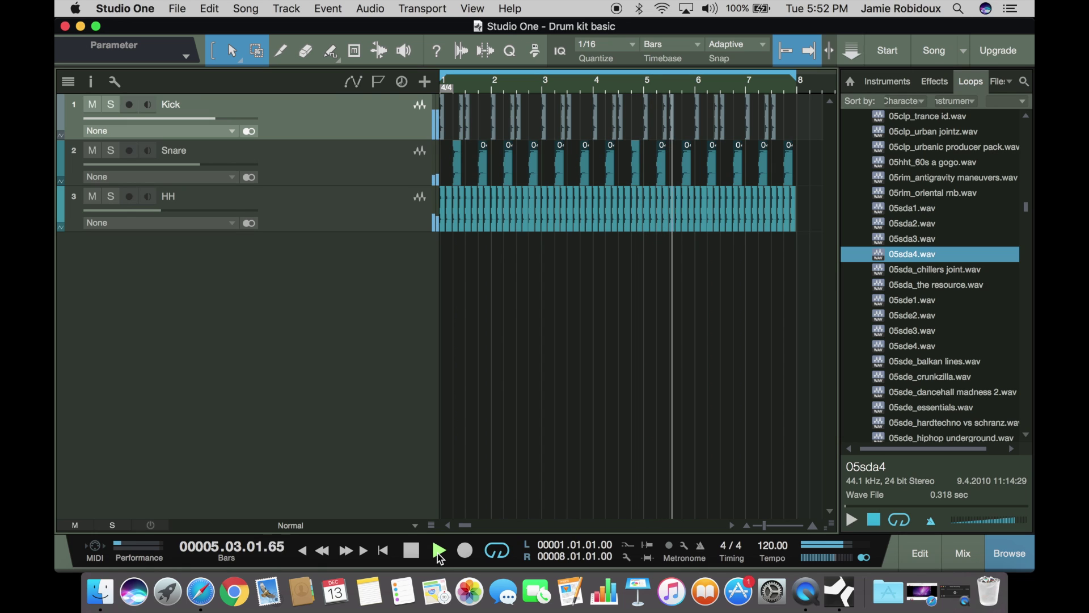
left_click(384, 555)
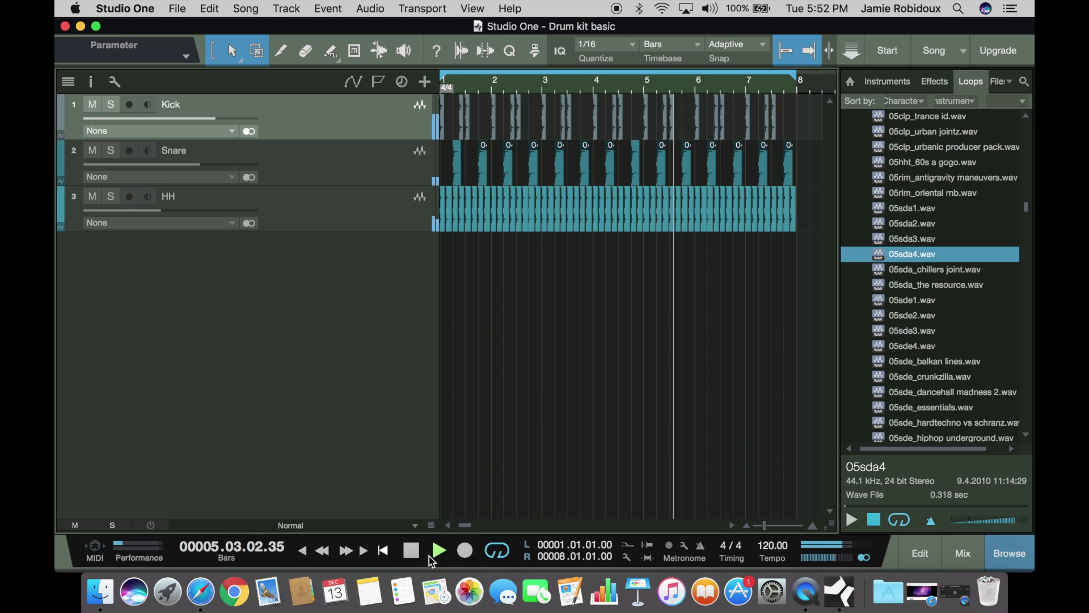
left_click(413, 551)
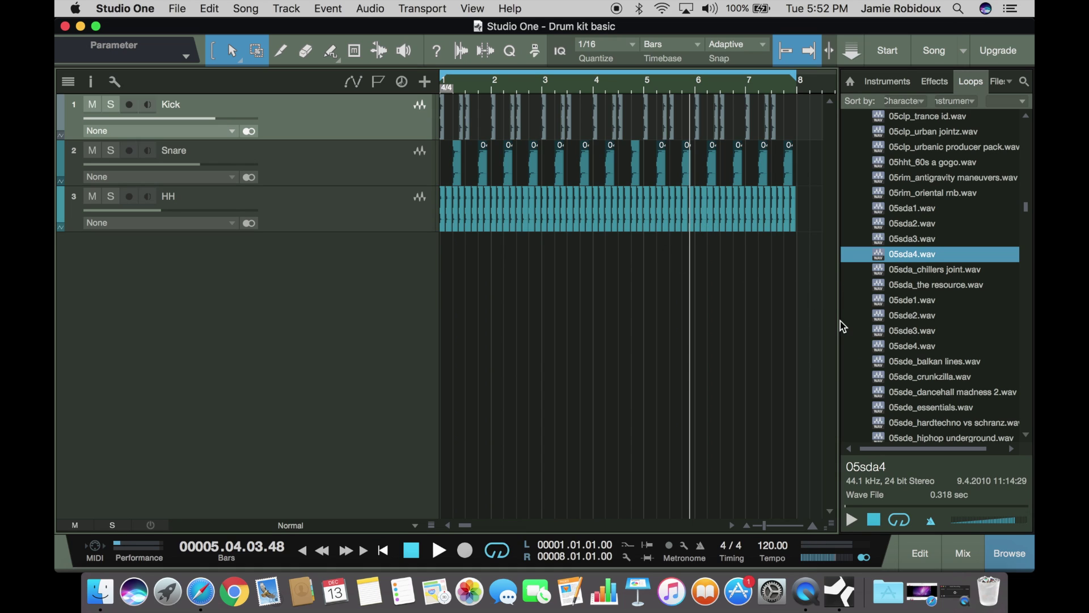
Step: Preview the 07prc_minimal house.wav loop in the Loops browser, then stop the preview
left_click(953, 362)
scroll(952, 362, "down", 15)
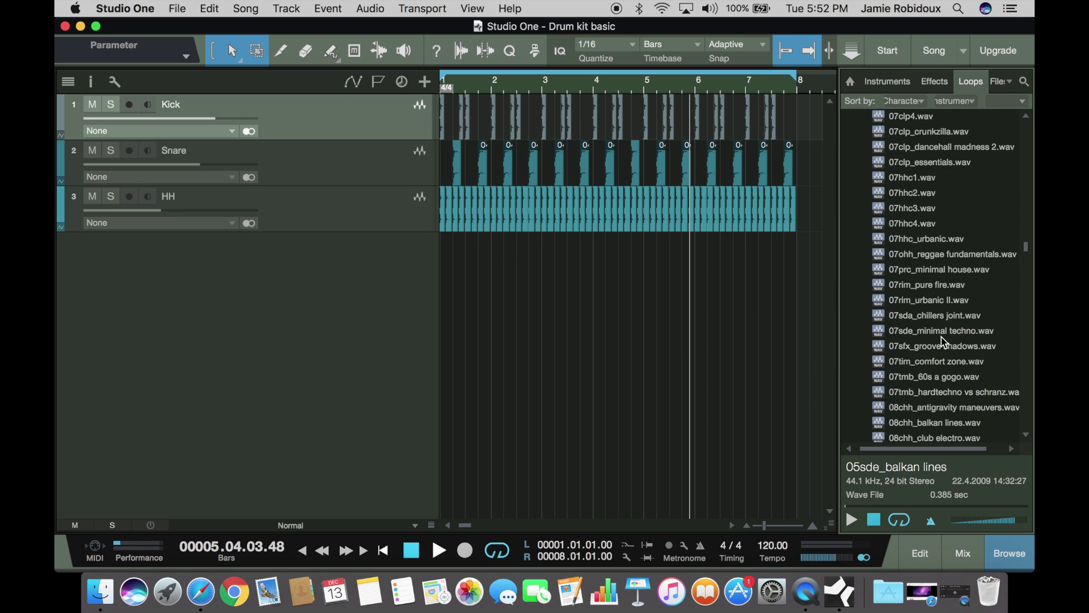
left_click(942, 335)
left_click(928, 270)
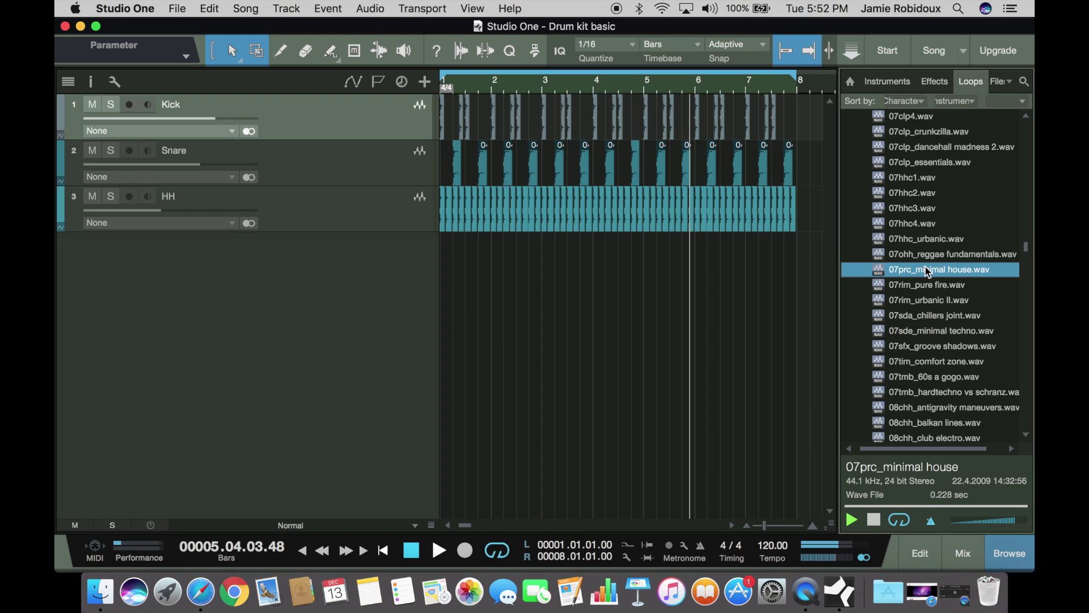
left_click(881, 521)
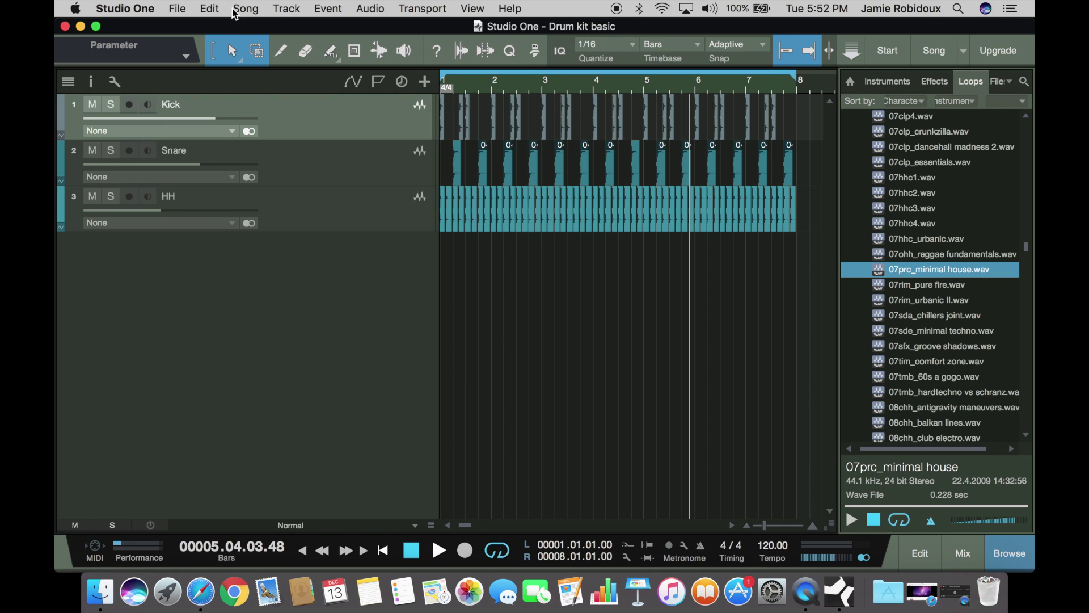
Step: Export the loop range as Mixdown, a 24-bit 44.1 kHz Wave file
left_click(211, 10)
mouse_move(246, 9)
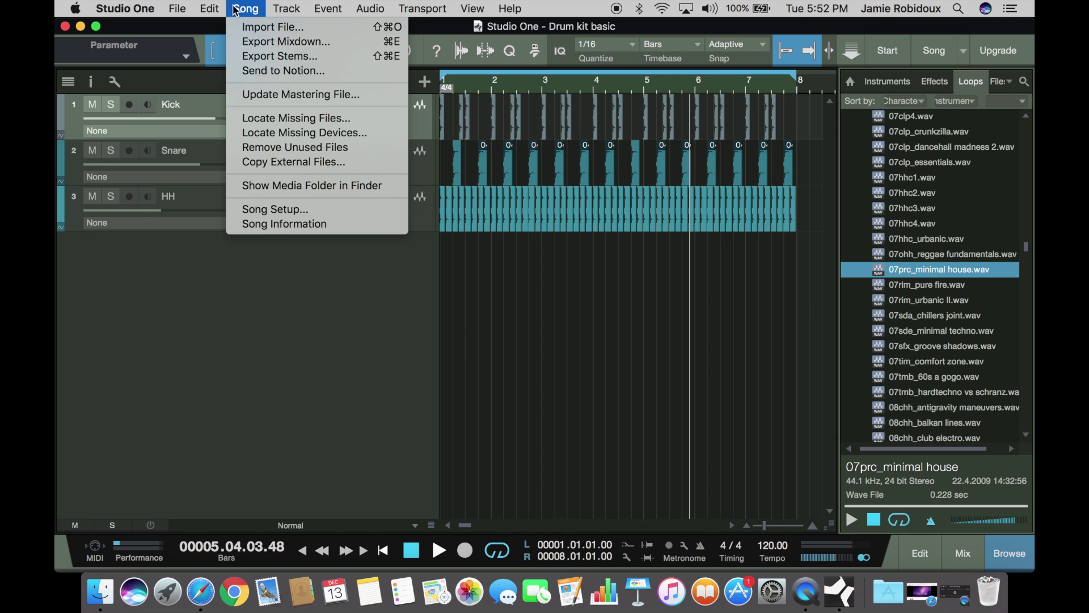
left_click(248, 43)
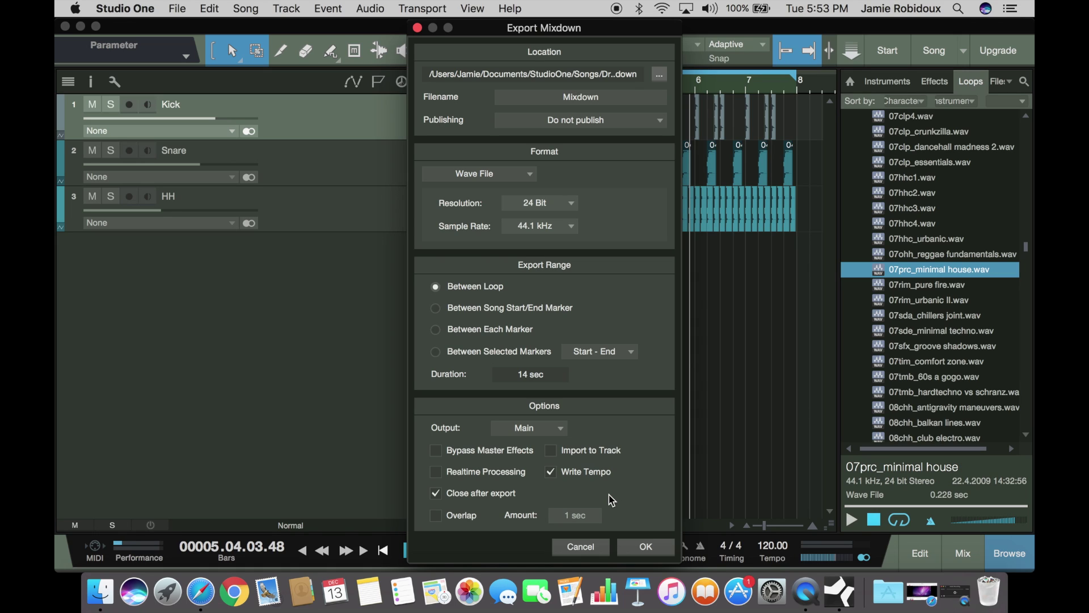
left_click(641, 548)
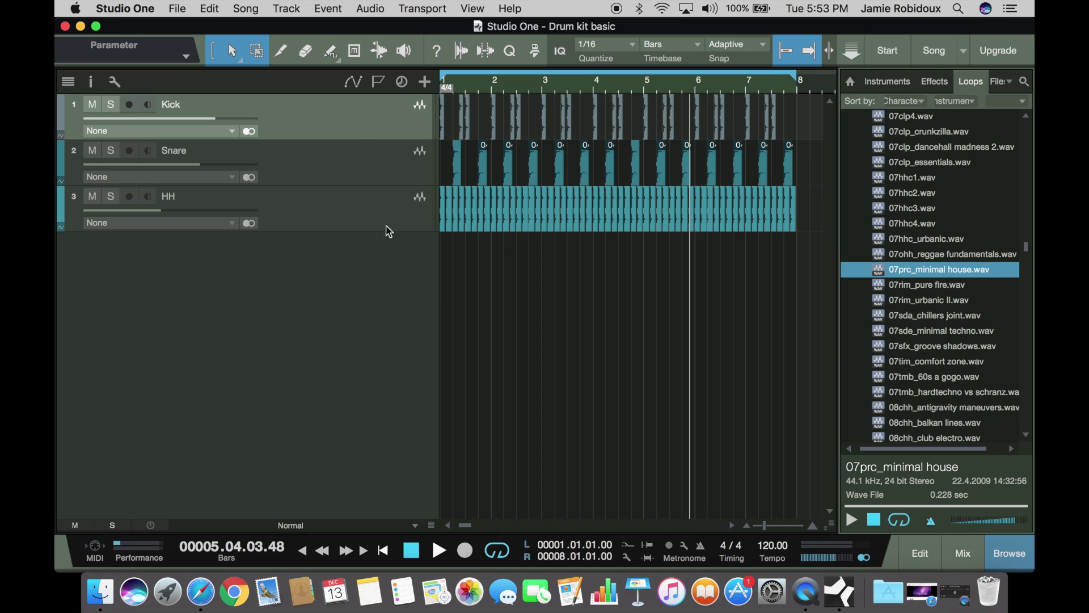
left_click(177, 8)
Step: Create a new empty song and show Mixdown.wav in the Files browser
left_click(193, 27)
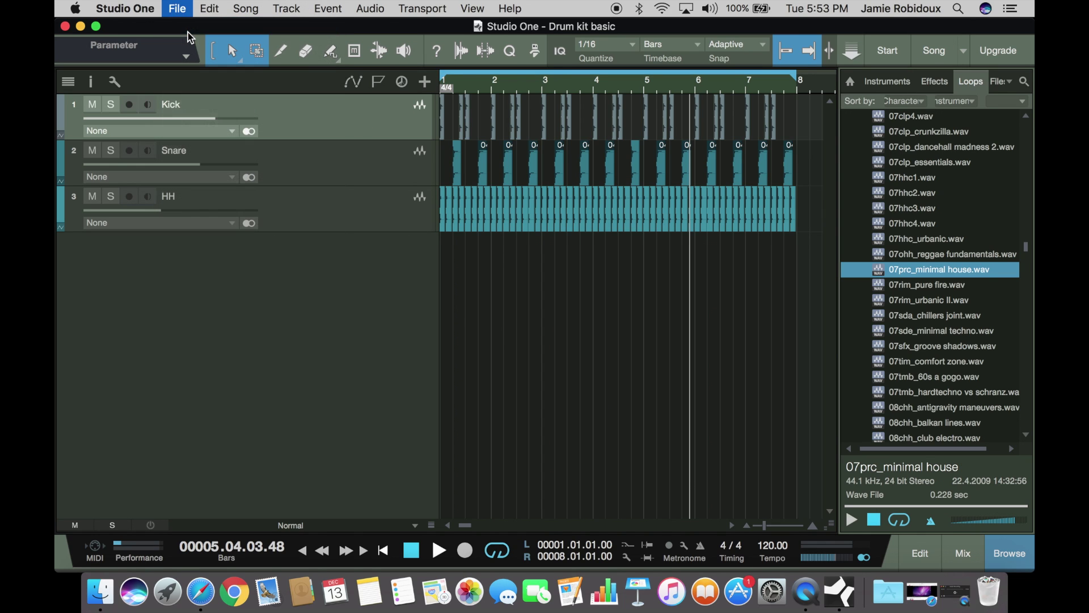
left_click(685, 463)
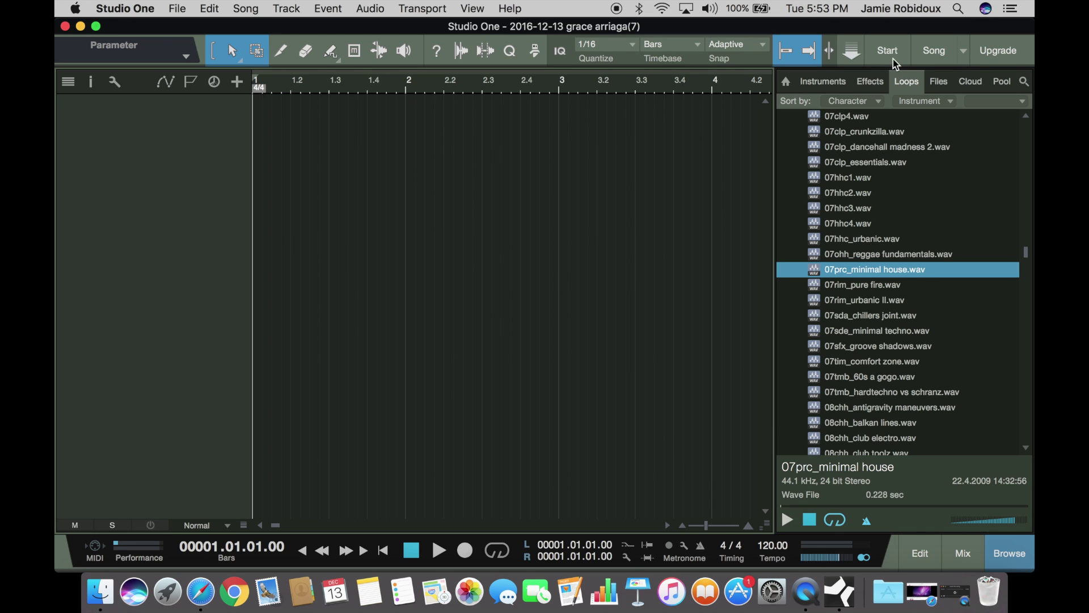
left_click(937, 83)
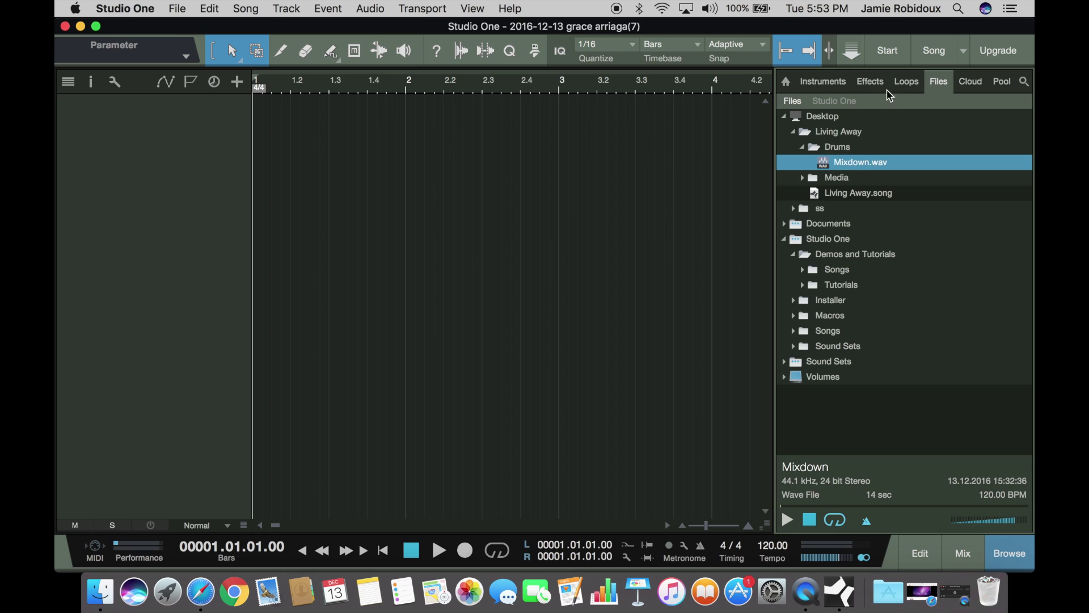
Step: Place Mixdown.wav on a new audio track at bar 1, play it, then stop
left_click_drag(858, 166, 271, 145)
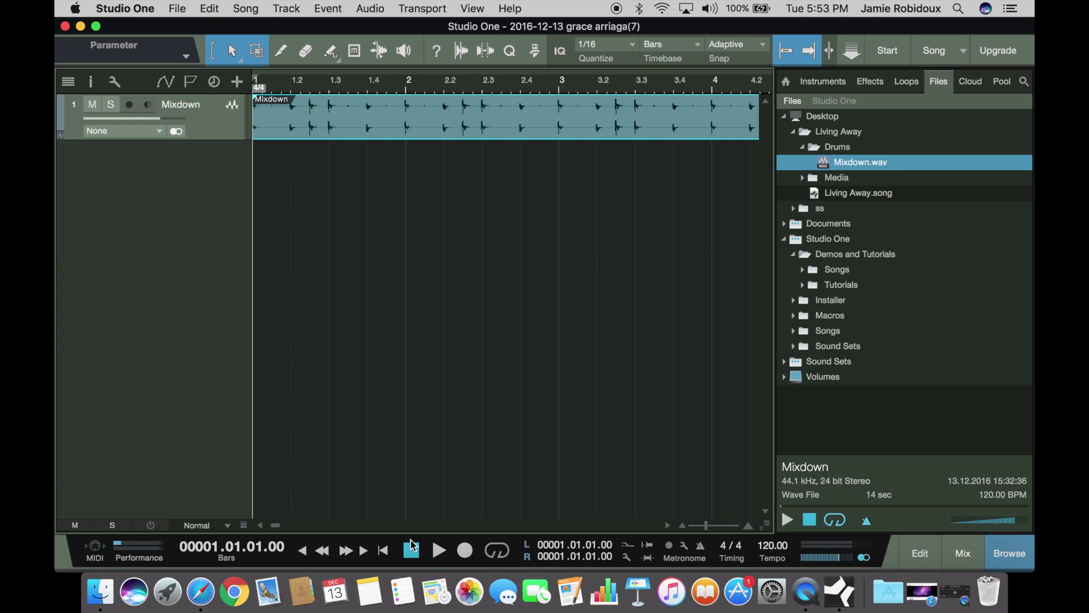
left_click(439, 550)
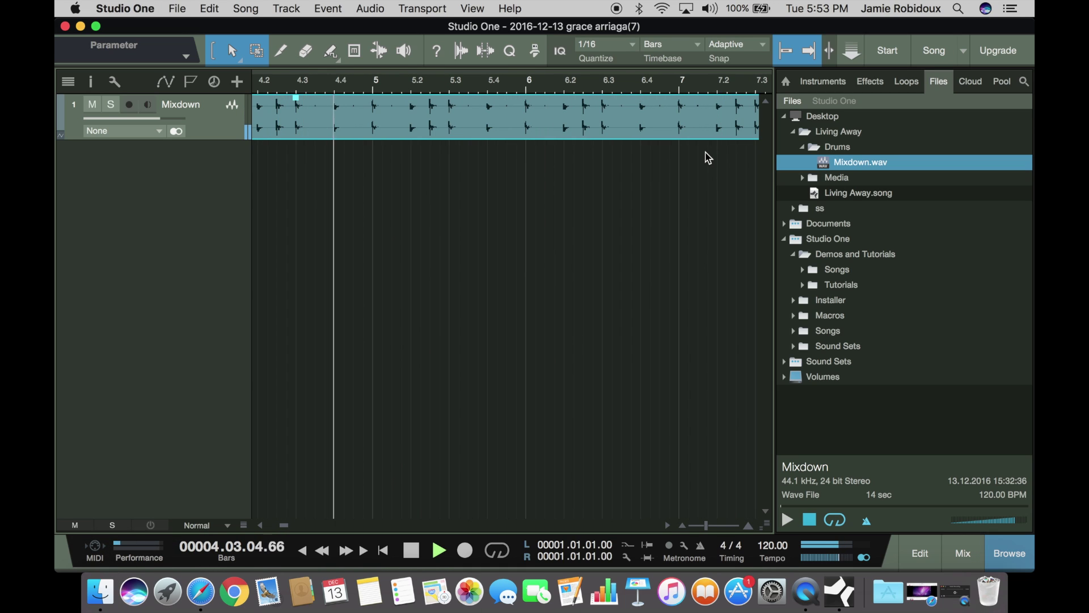
left_click(413, 553)
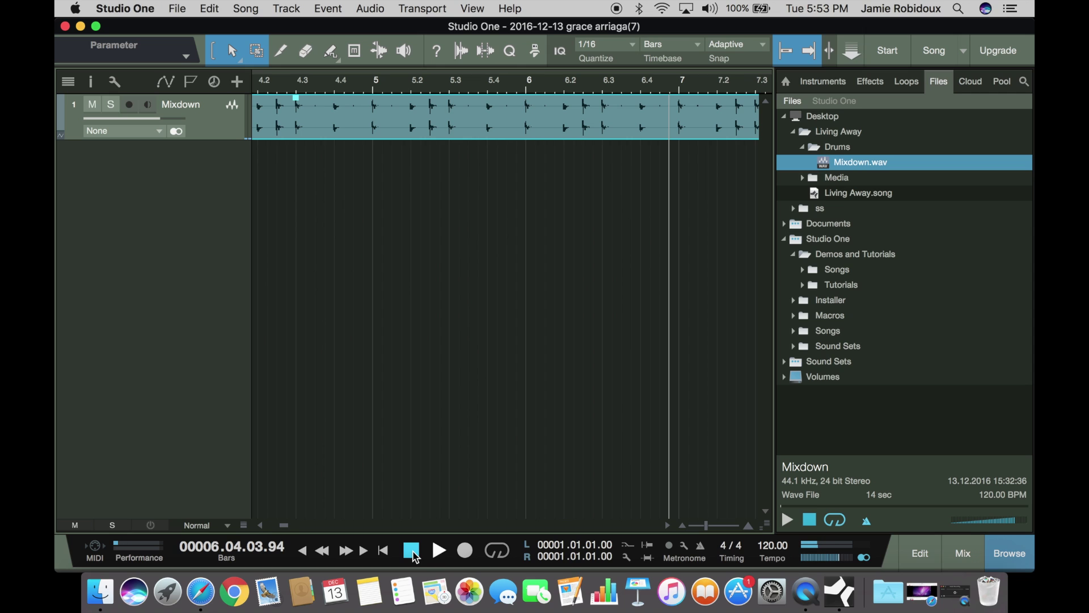
left_click(811, 590)
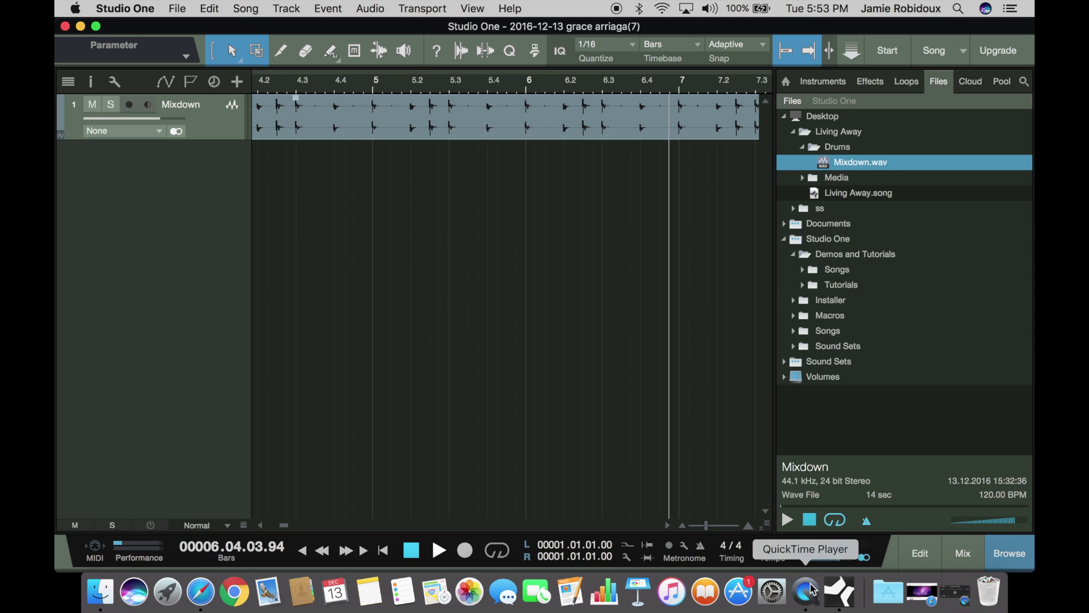